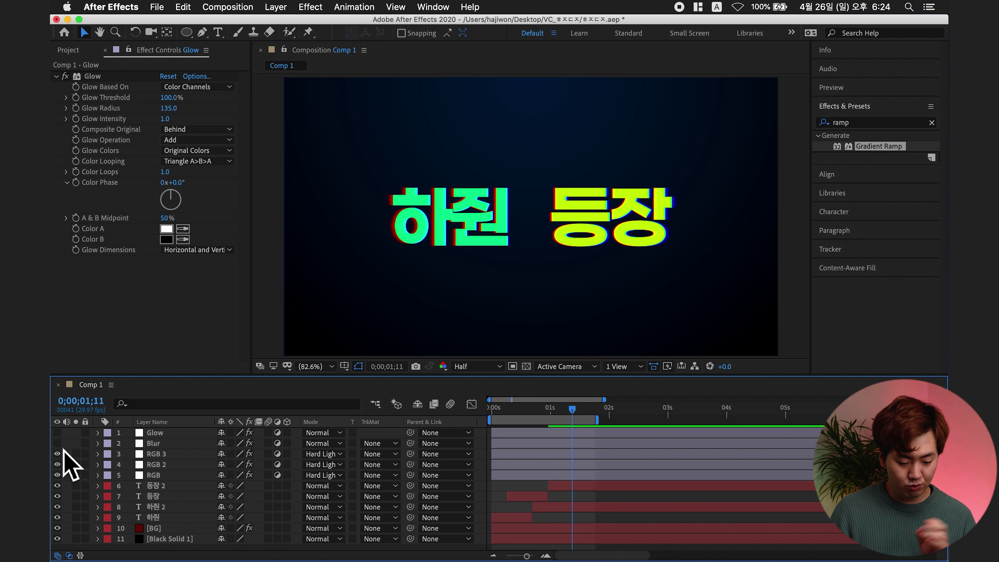
Make the Blur and Glow layers visible in Comp 1 and save the project
click(57, 443)
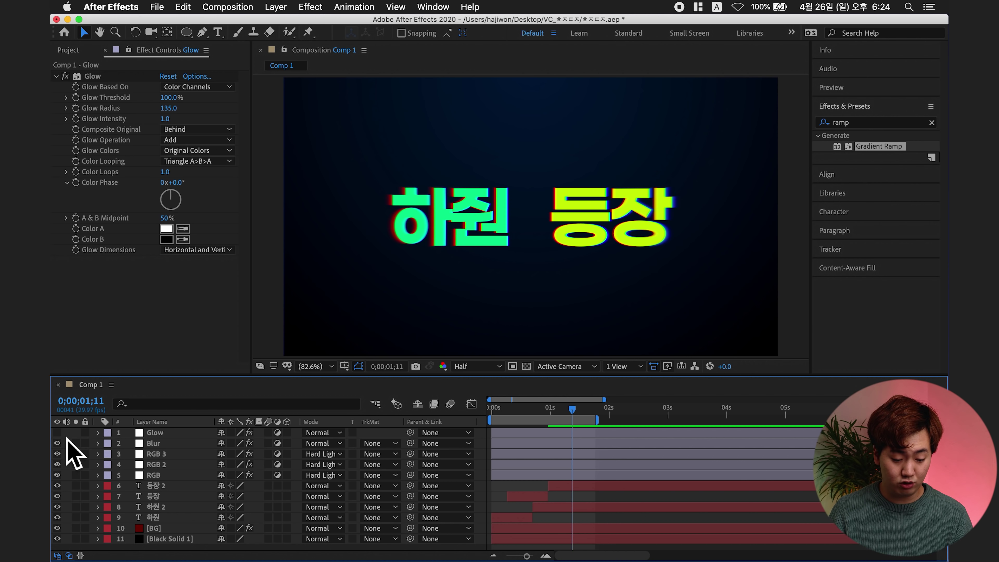
click(57, 432)
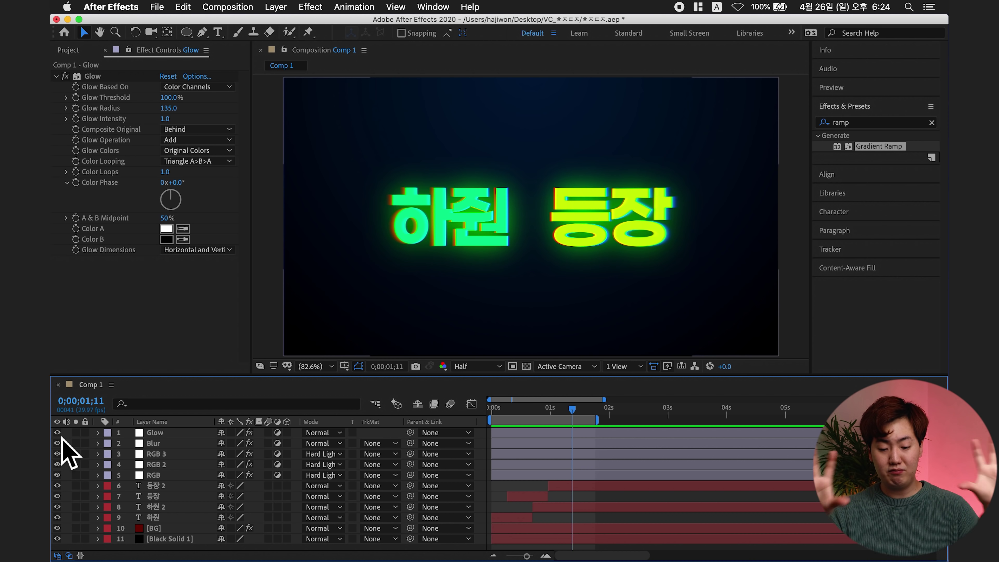
drag(496, 411, 572, 421)
key(super+s)
Create a 1920 × 1080 composition named ㅎㅈㄷㅈ with a 23.976 fps frame rate and a duration of 0:00:10:00
click(69, 50)
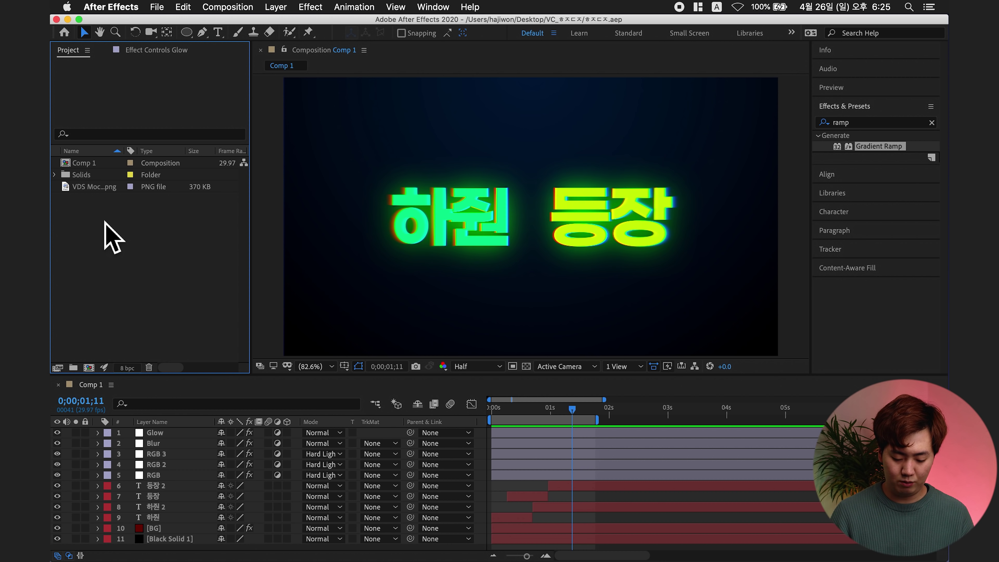
key(super+n)
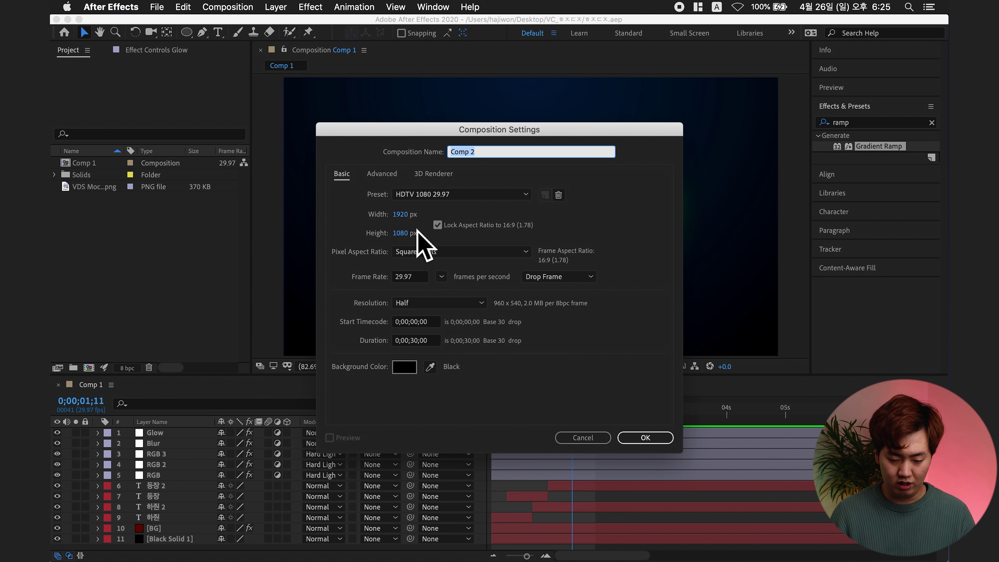
click(442, 276)
click(476, 350)
key(Tab)
key(Tab)
key(Tab)
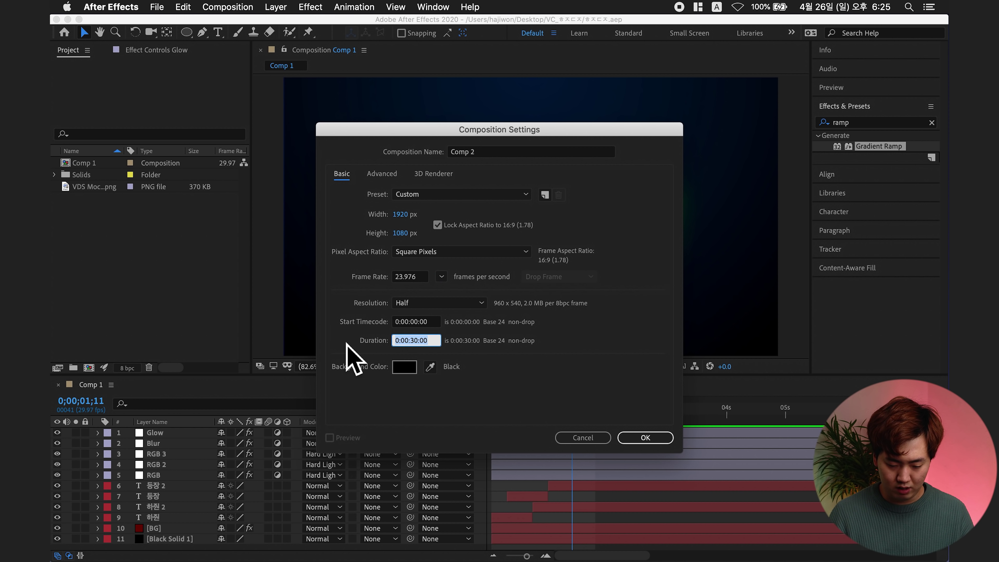
text(1000)
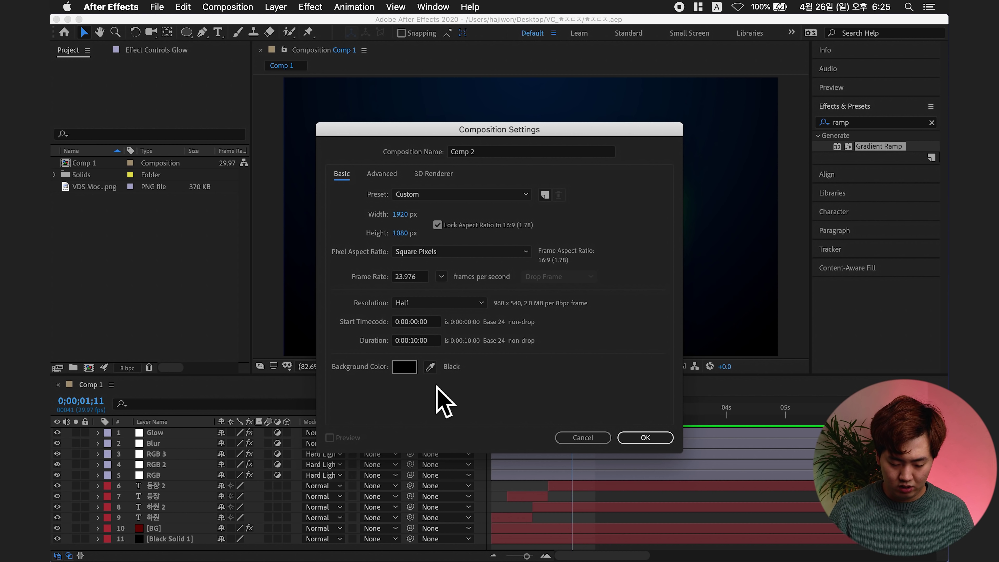
click(498, 151)
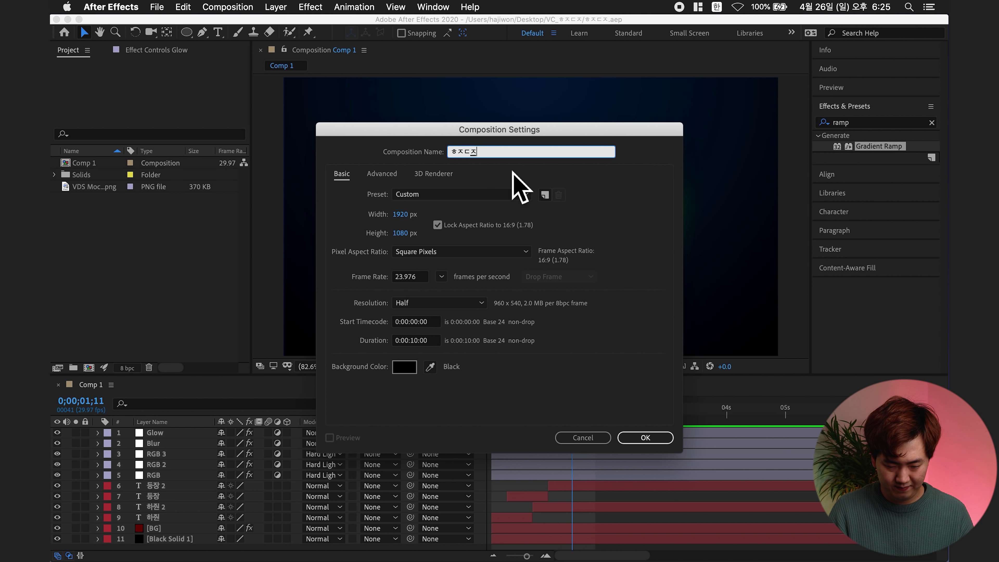
key(Return)
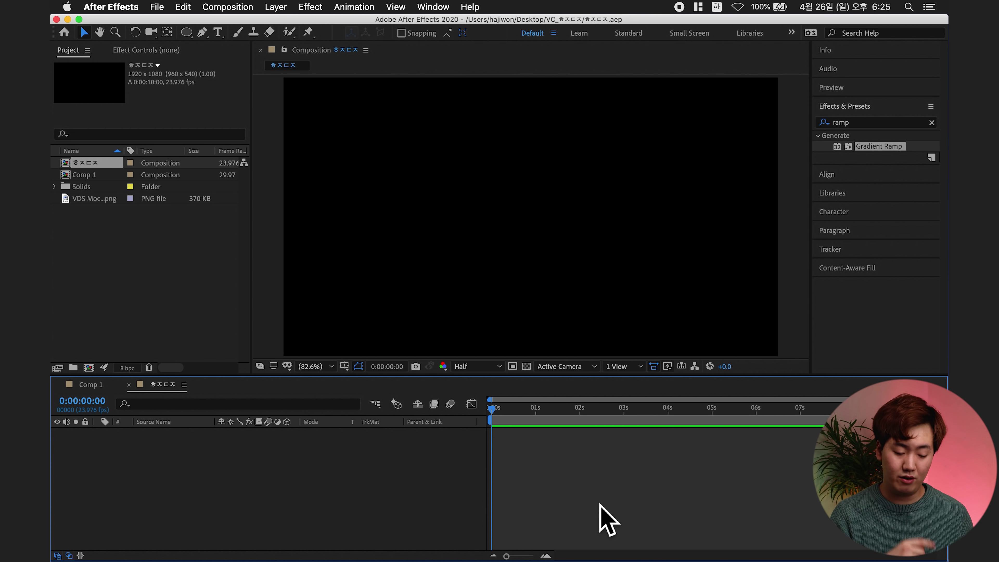
Add a black solid layer of 1920 × 1080 px to the new composition as the background
key(super+y)
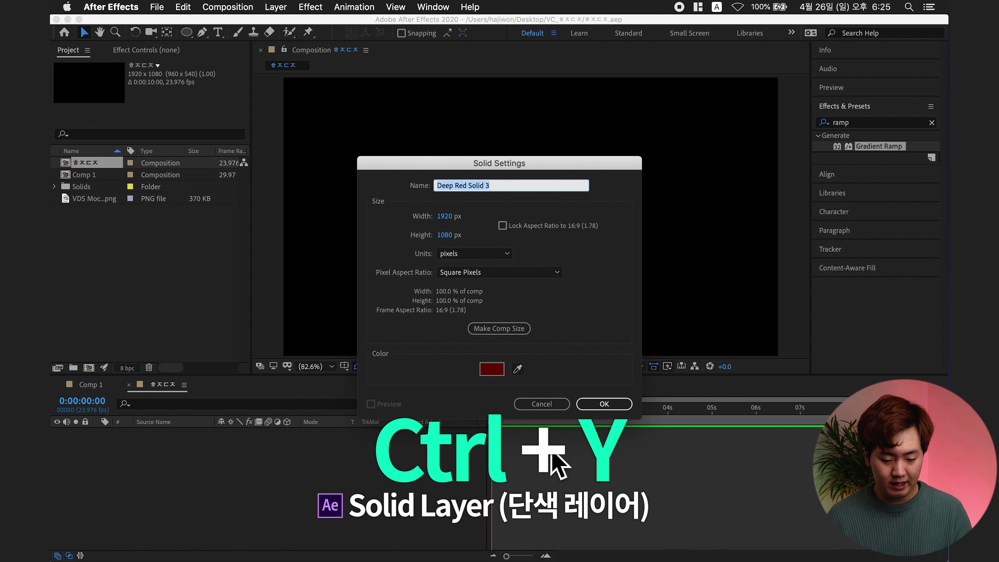
click(497, 370)
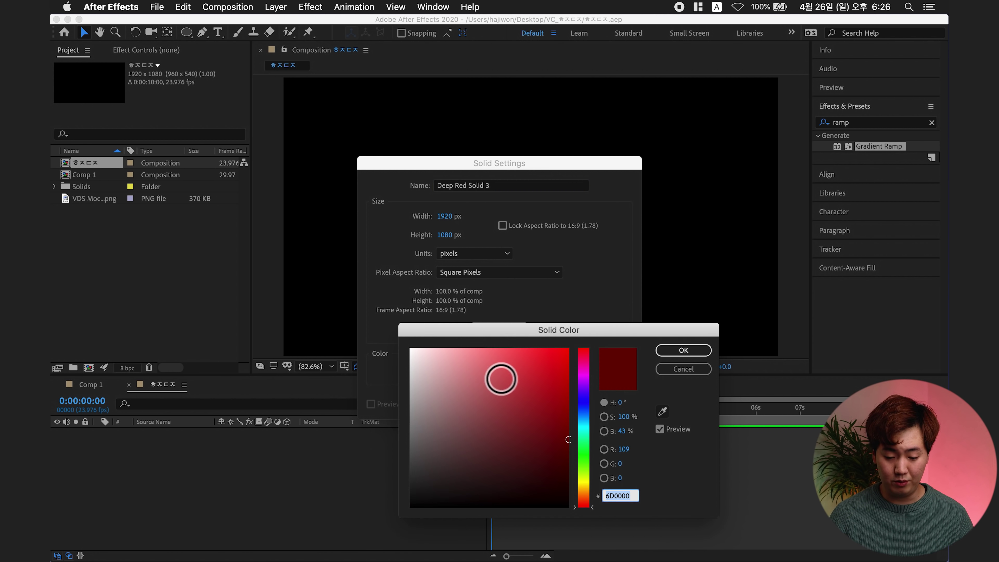
drag(500, 374, 368, 536)
key(Return)
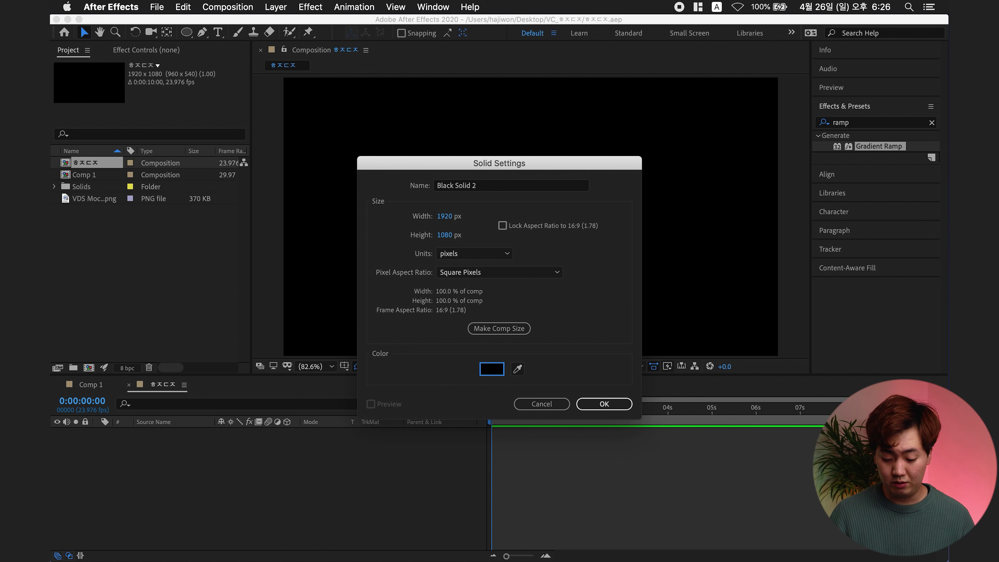
key(Return)
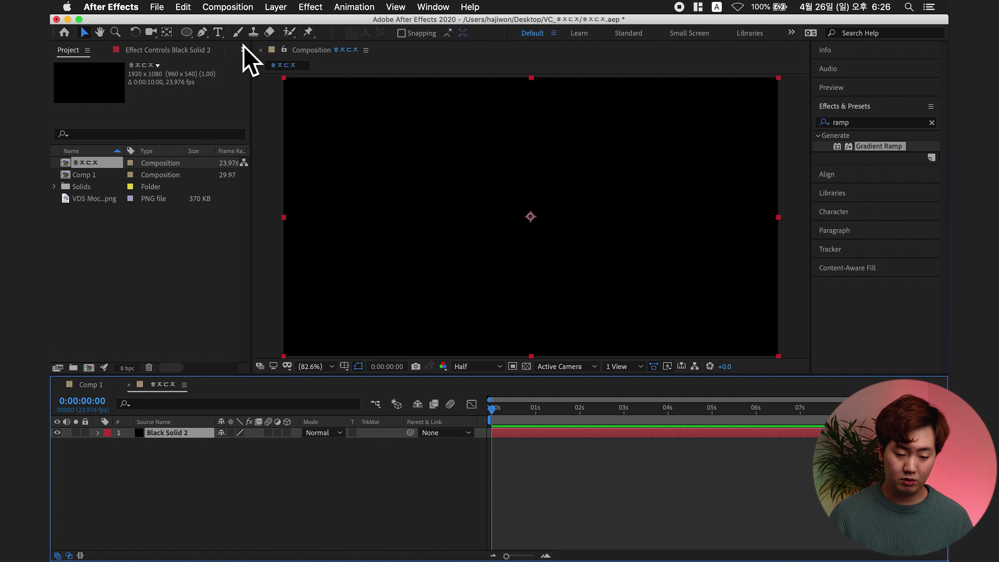
Add a text layer reading 하줜 near the middle of the composition
click(225, 36)
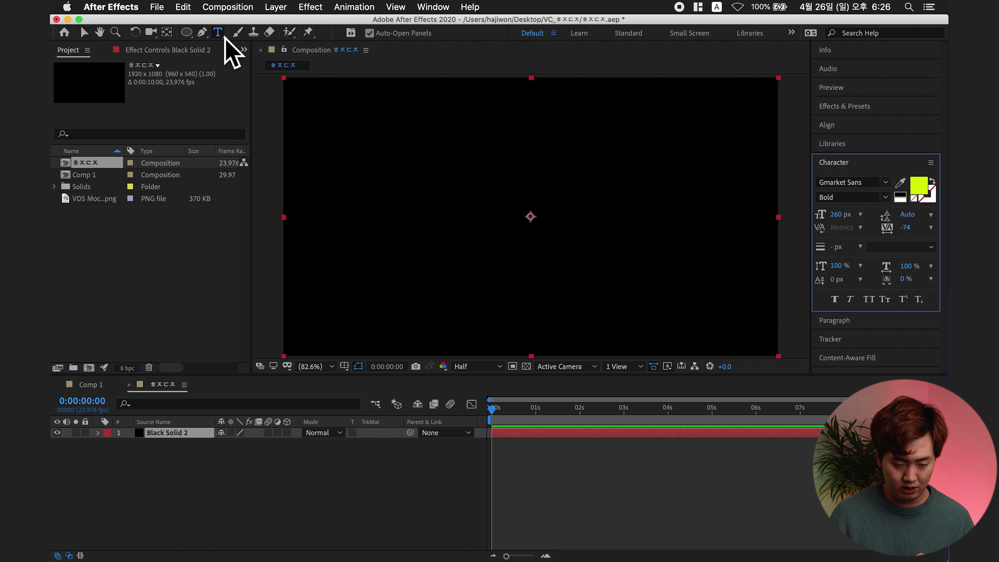
click(533, 209)
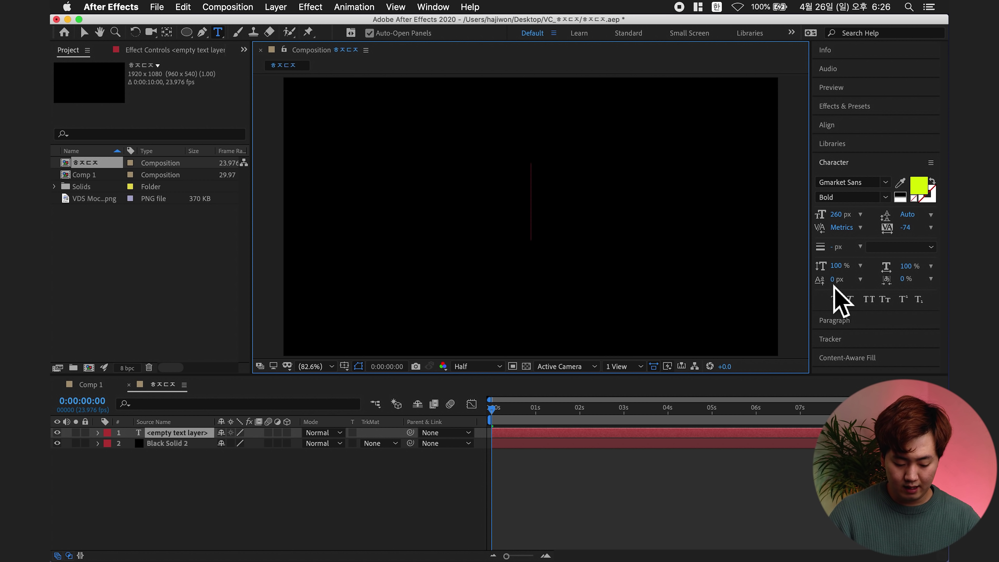
text(하쥔)
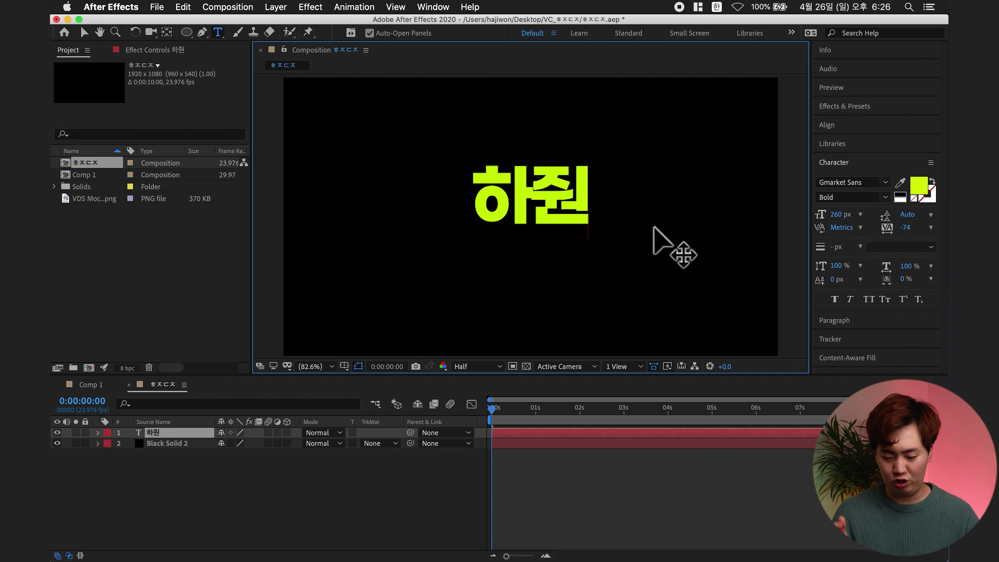
click(600, 217)
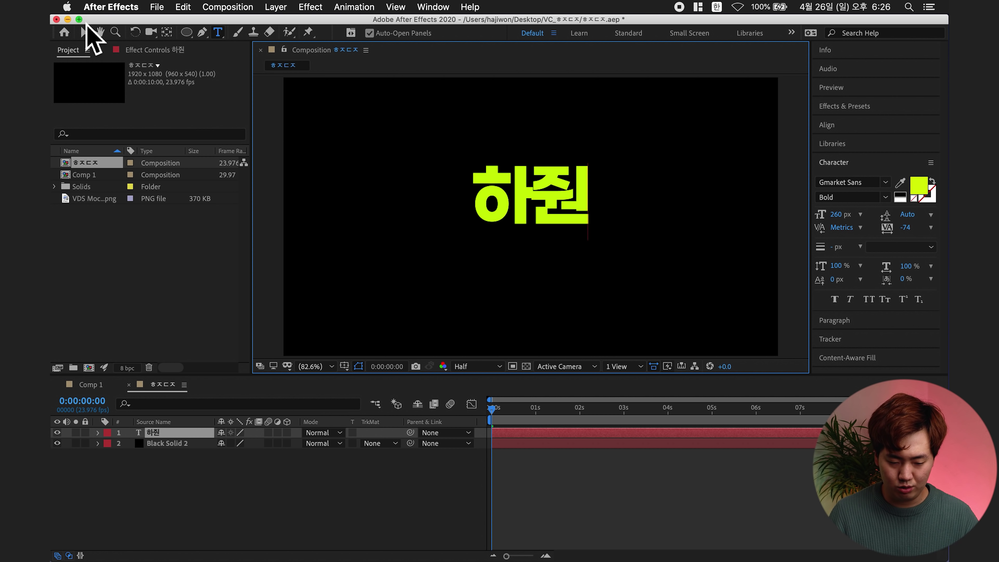
click(88, 38)
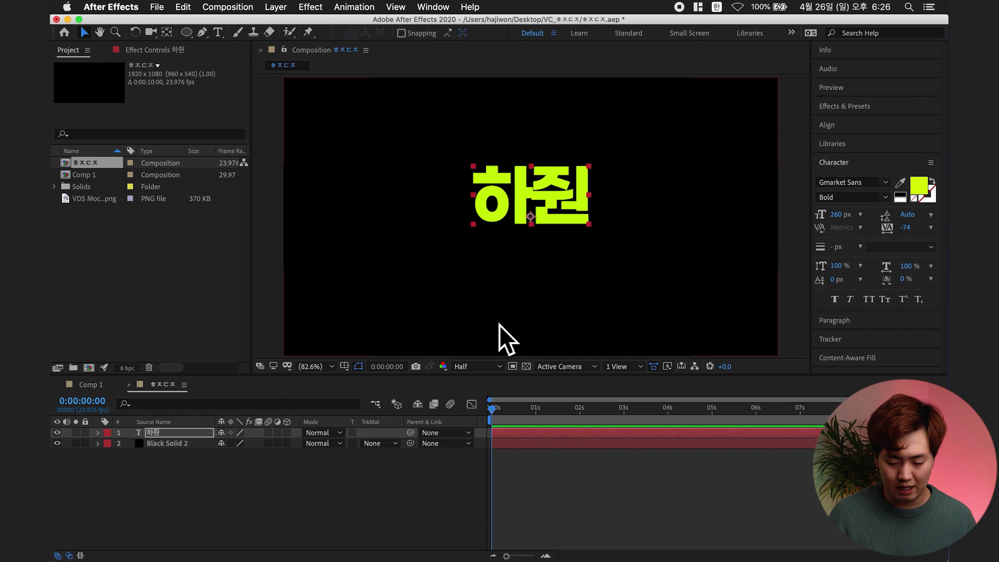
Enlarge the font size of the 하줜 text and reposition it in the frame
click(863, 207)
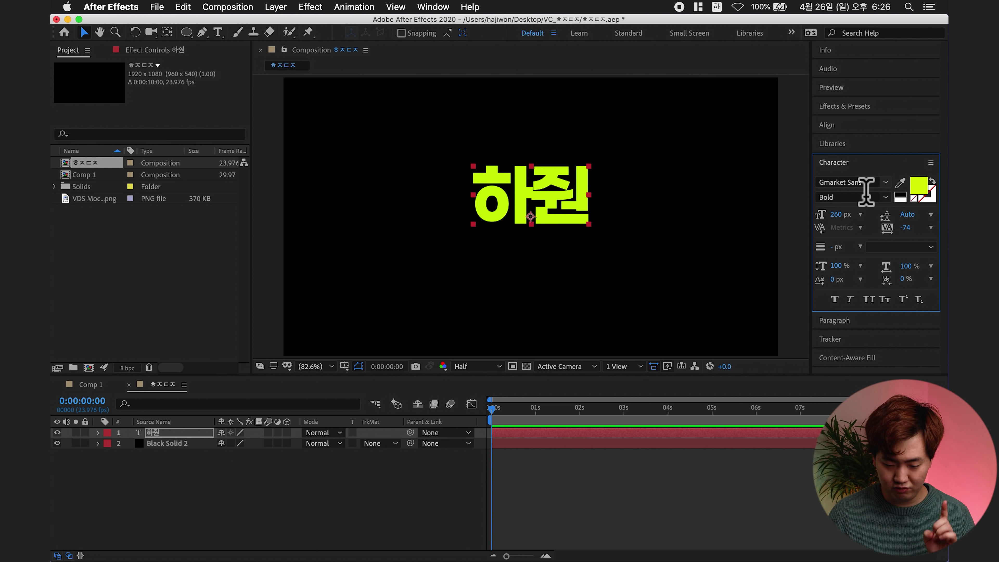
click(876, 183)
click(820, 215)
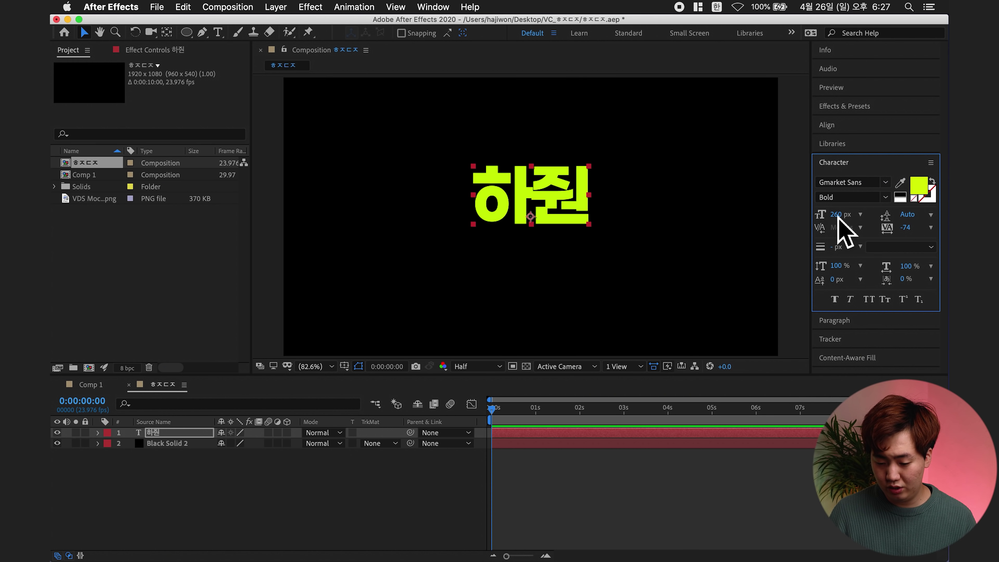
drag(852, 227, 912, 228)
drag(530, 197, 540, 178)
Check that the Align panel is enabled and center the 하줜 text horizontally and vertically in the composition
click(433, 6)
click(430, 91)
click(433, 7)
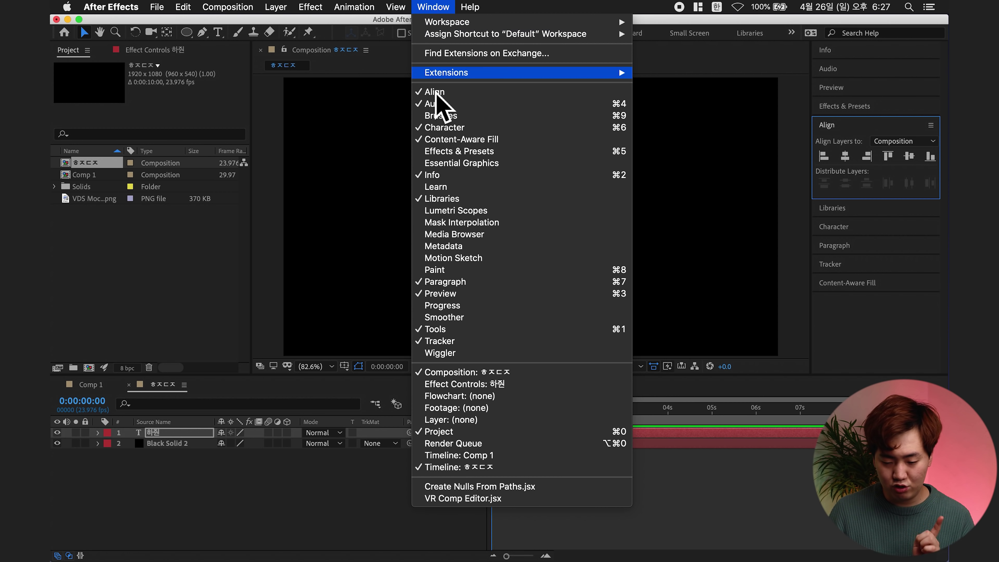
click(433, 7)
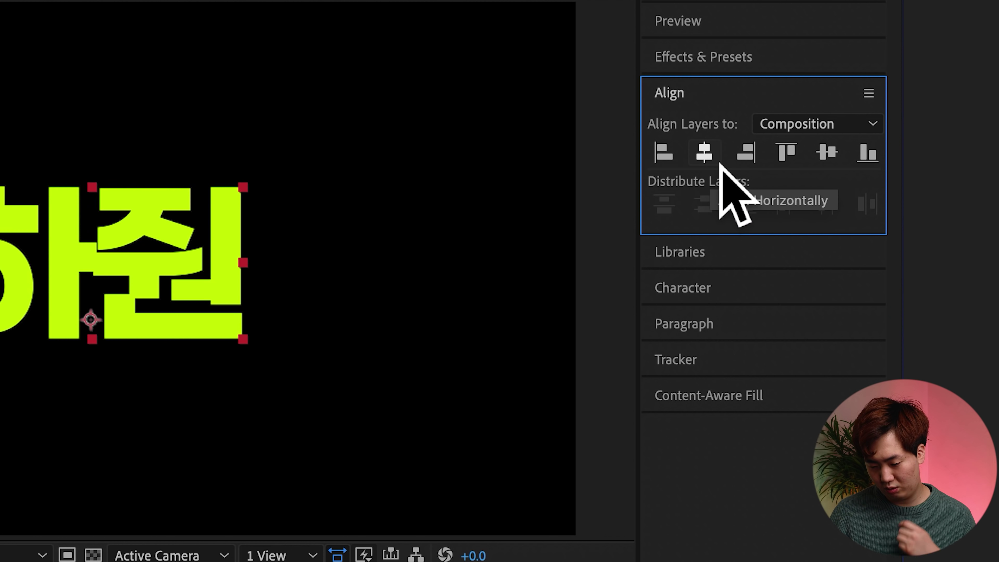
click(847, 157)
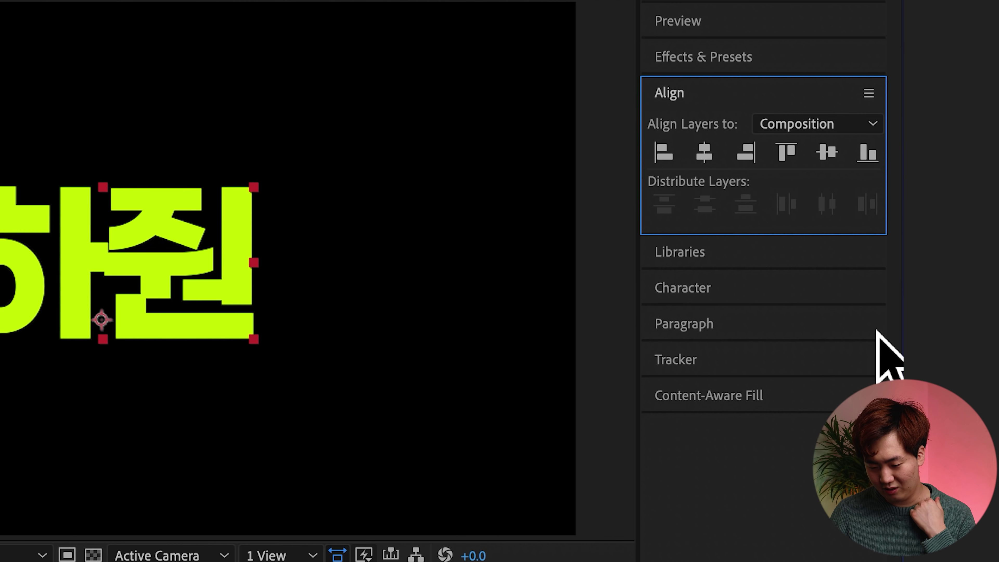
click(841, 159)
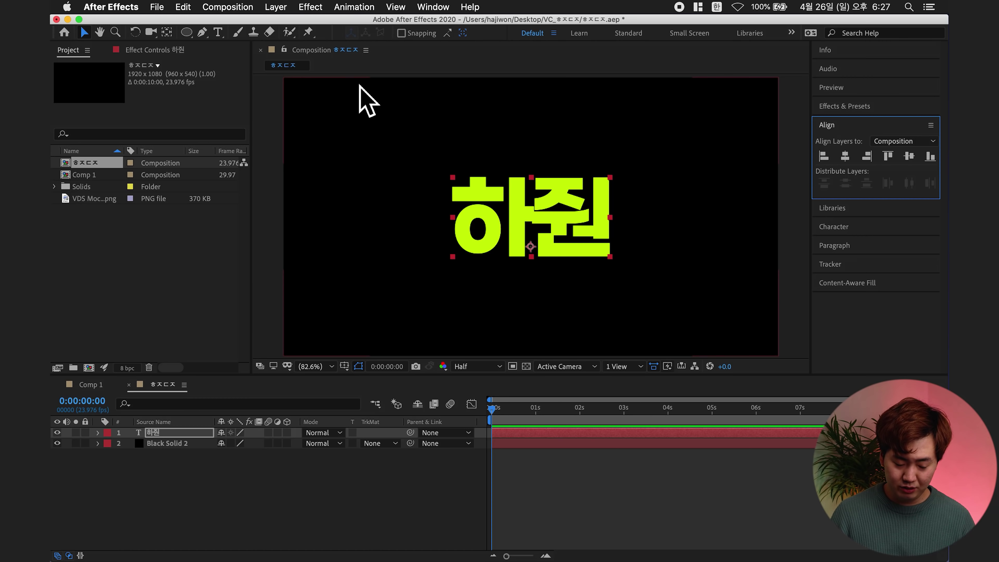
Shift the black solid sideways with the transparency grid turned on, and re-center the solid in the composition
click(357, 118)
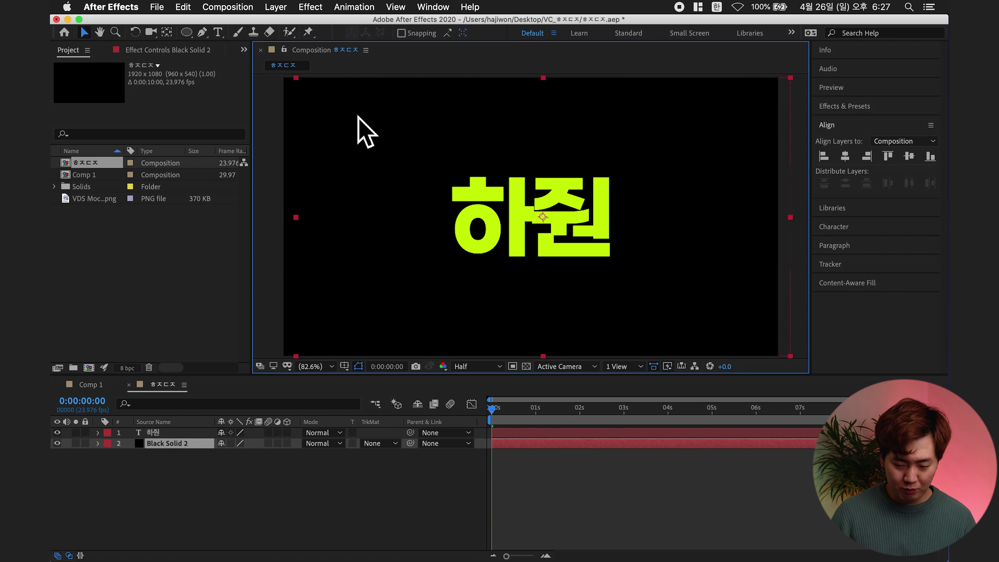
click(527, 367)
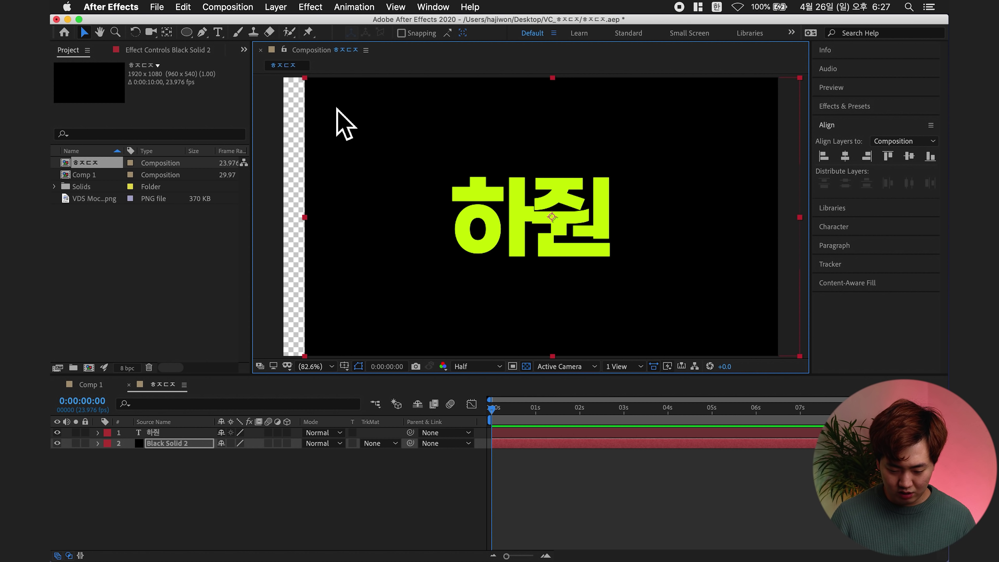
key(super+Home)
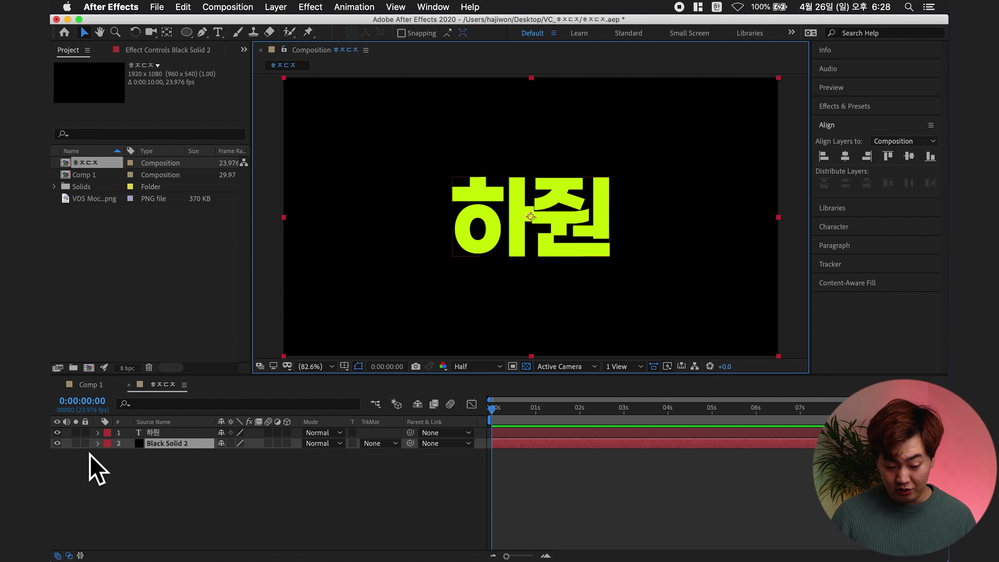
Lock the black solid layer and try selecting over it in the composition view
click(86, 443)
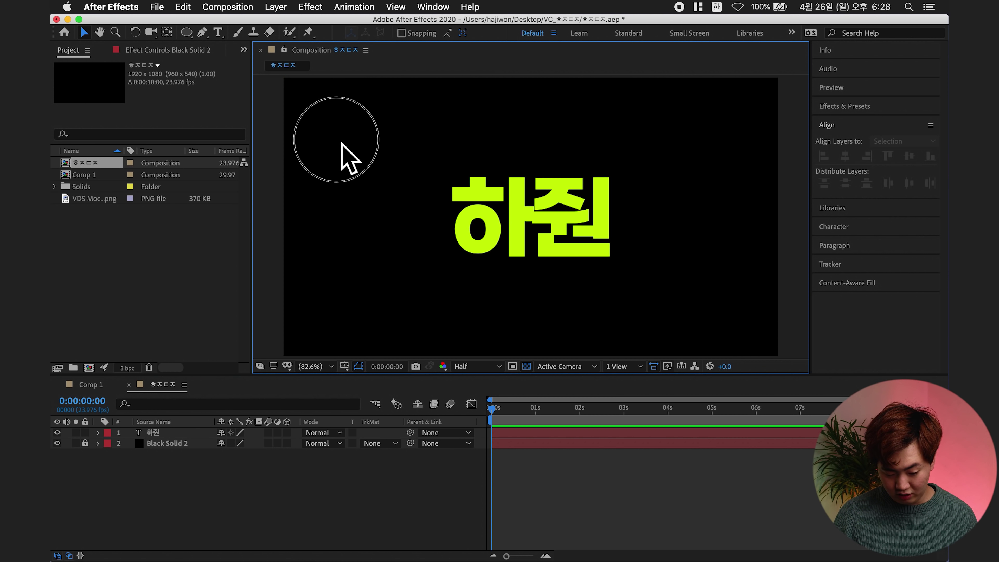
drag(361, 156, 324, 281)
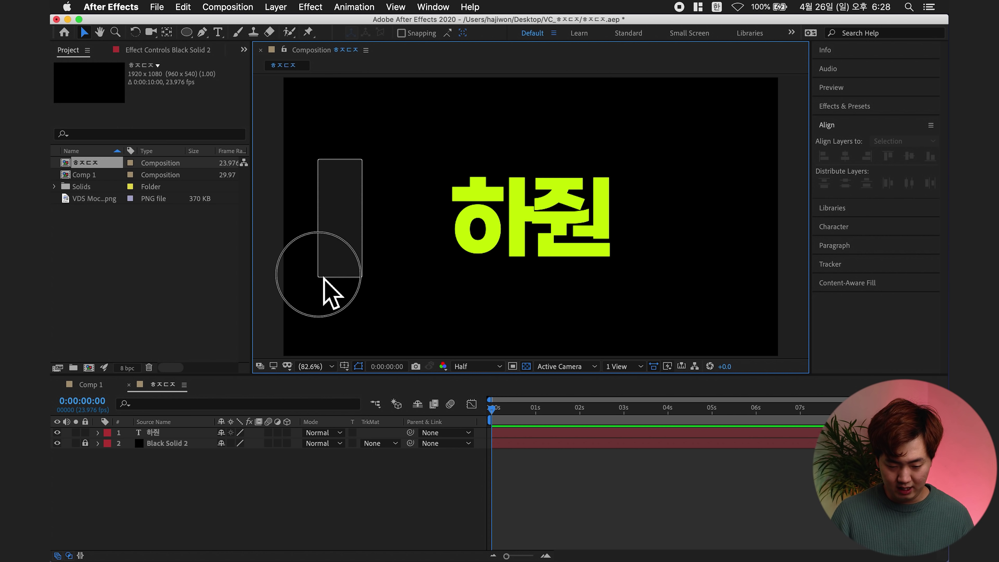
click(570, 477)
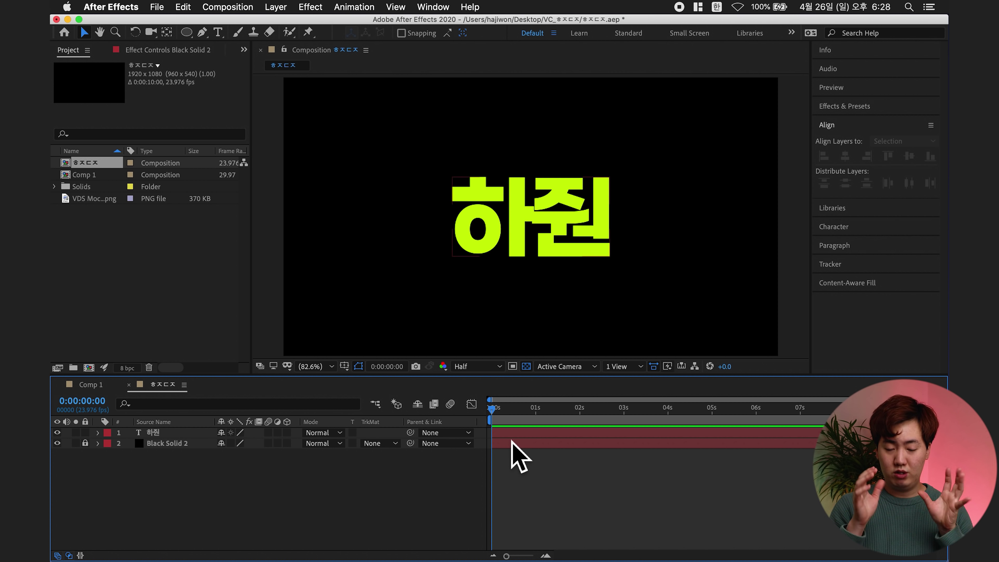
Select the 하줜 text layer, expand its Transform properties, and reduce the display to Position only
key(super+a)
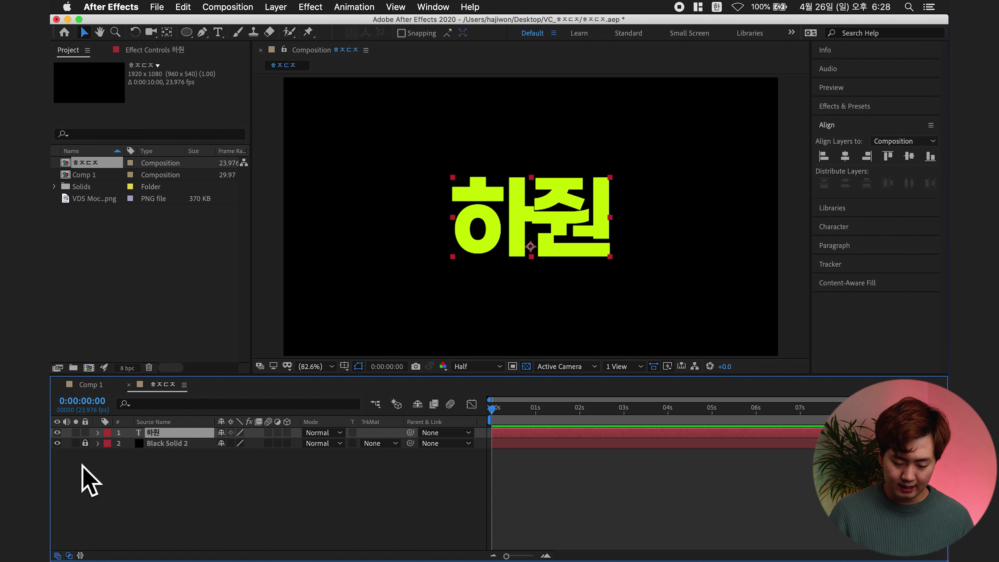
click(98, 433)
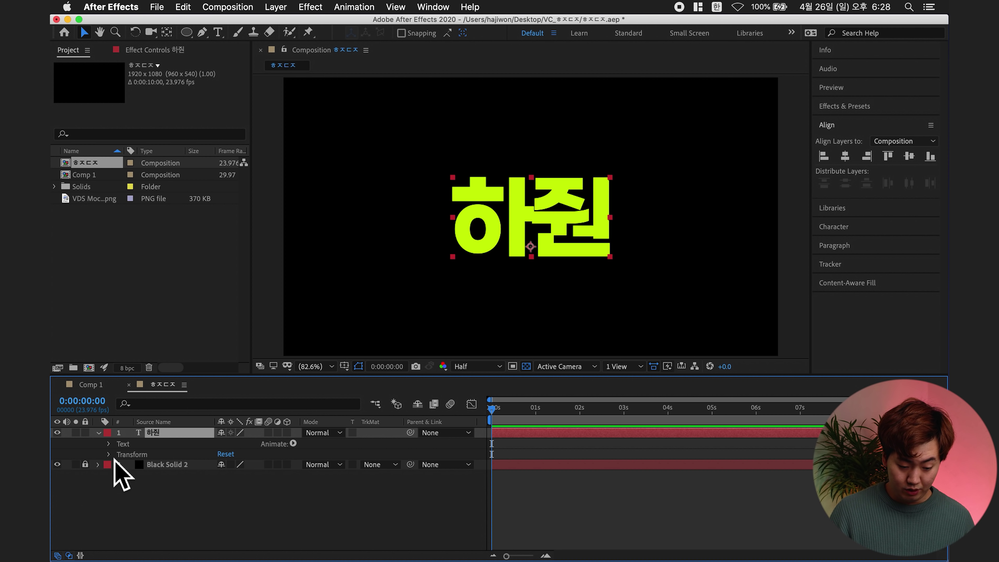
click(109, 455)
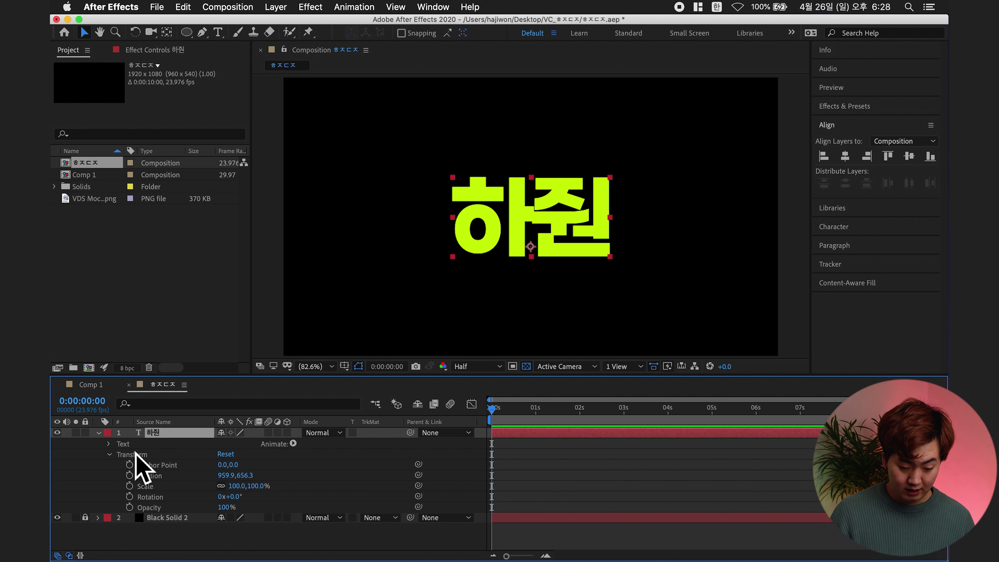
click(157, 477)
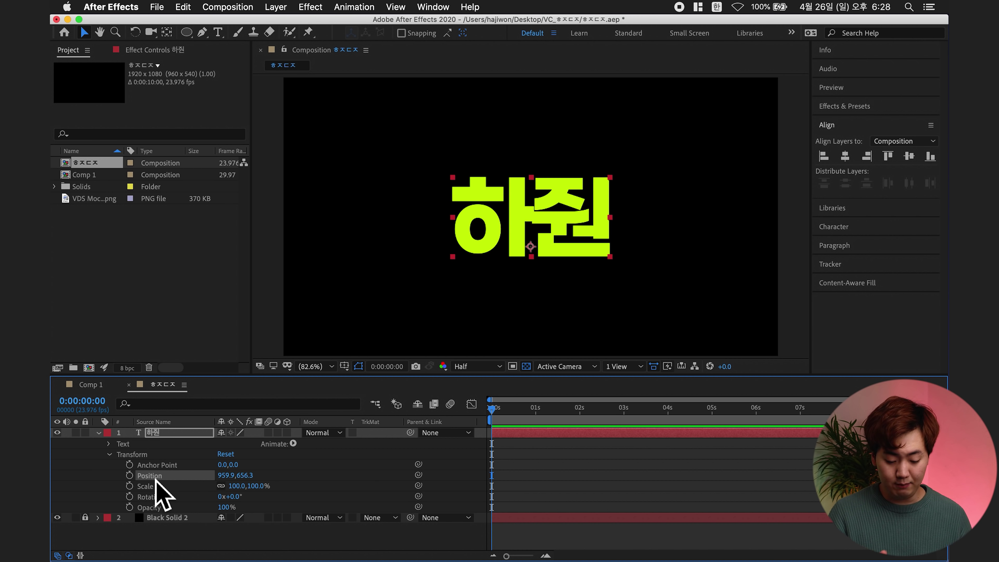
key(p)
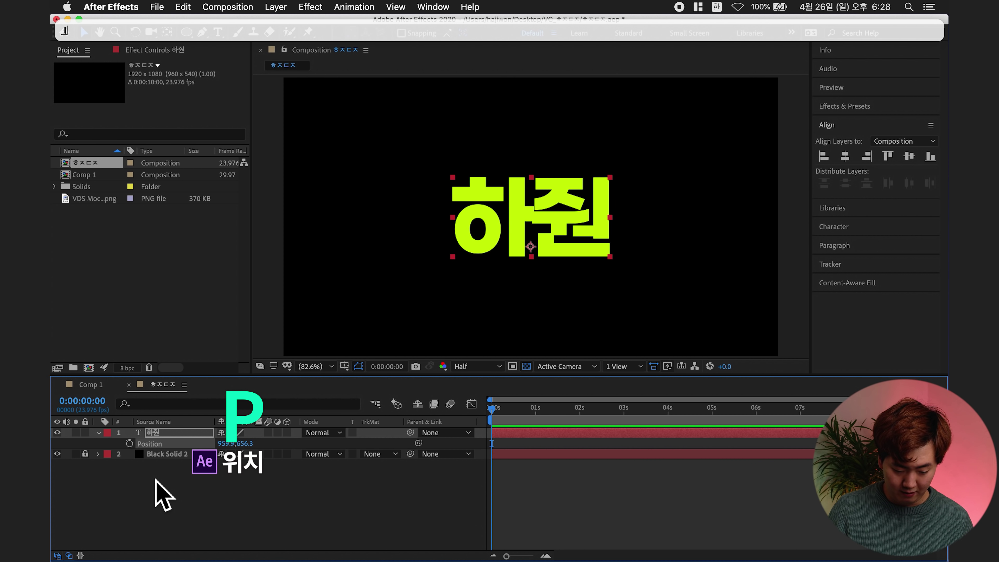
key(Caps_Lock)
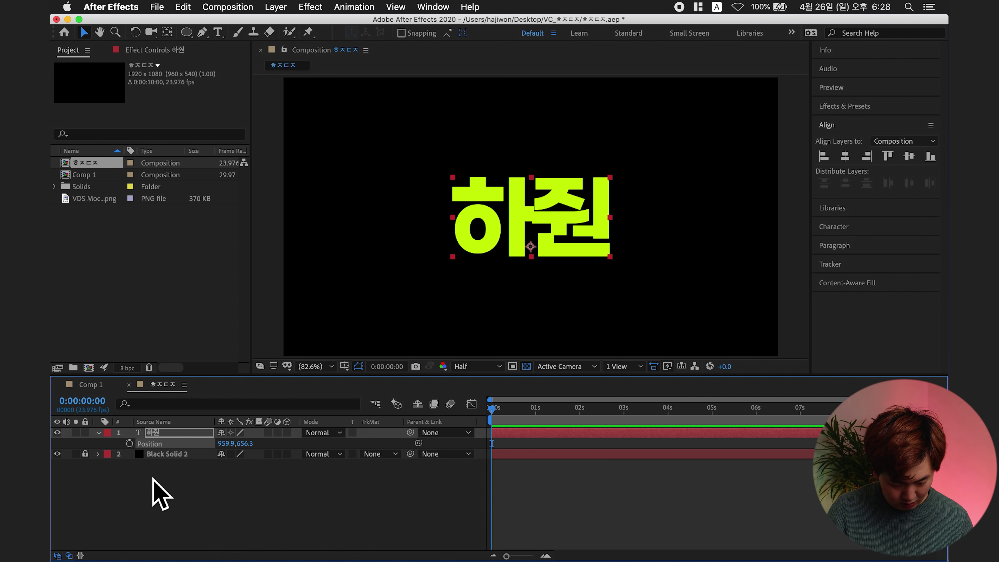
Keyframe the 하줜 text's Position at 1 second, set its Y to 1379.3 at 0 seconds, and preview the rise into frame
drag(496, 450, 542, 450)
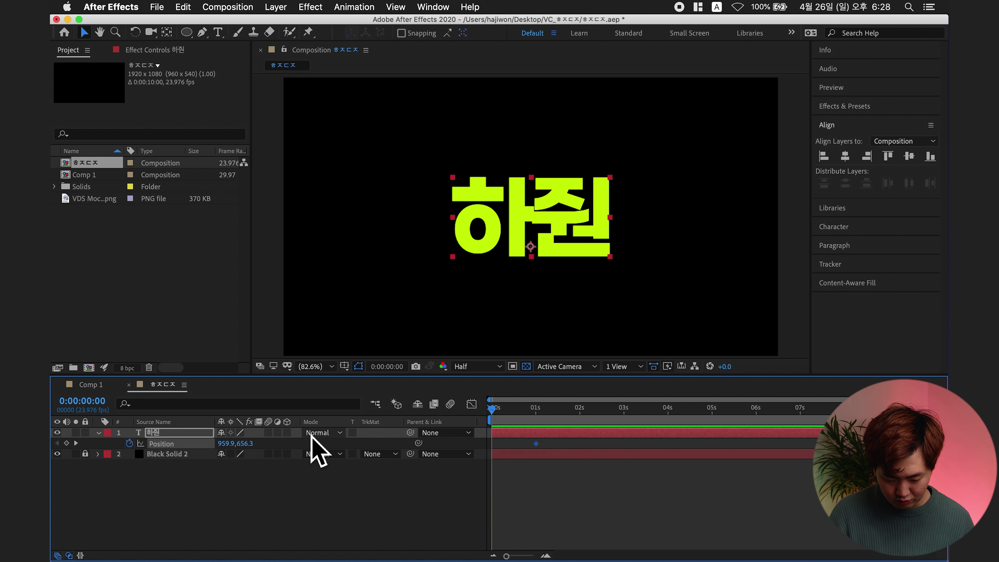
drag(244, 450, 649, 511)
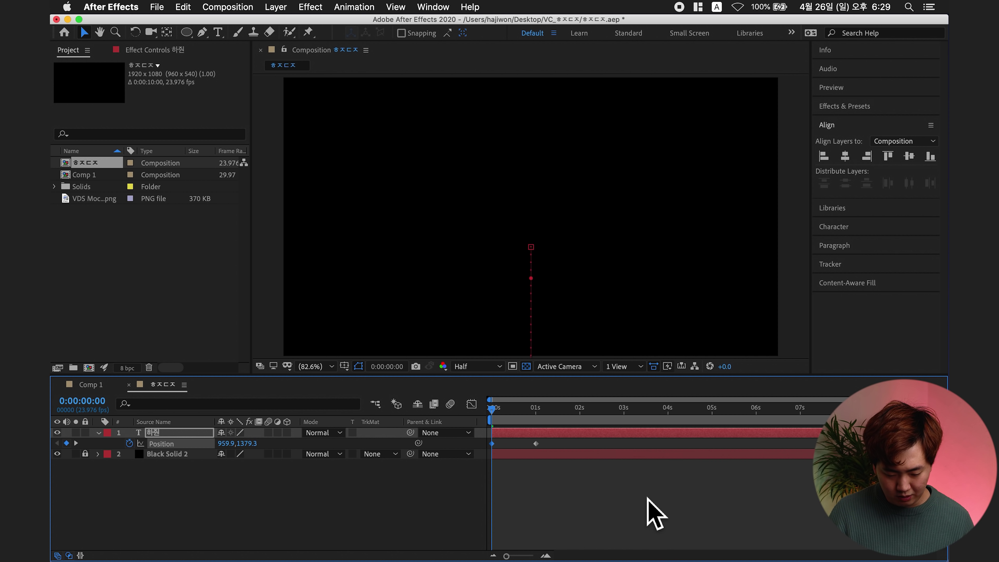
key(space)
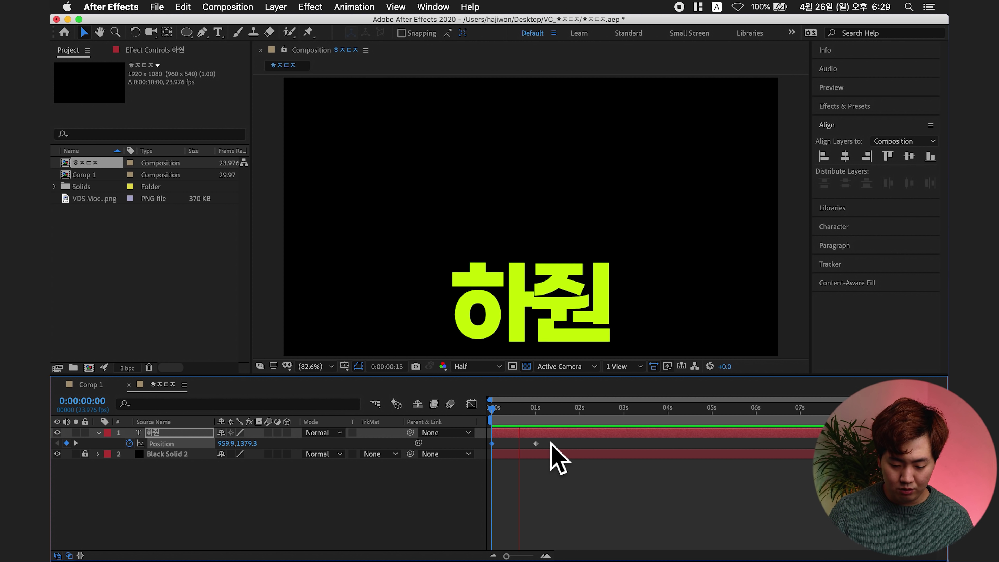
key(space)
Adjust the work area to end at 0:00:01:10, just past the last Position keyframe, and preview the loop
key(n)
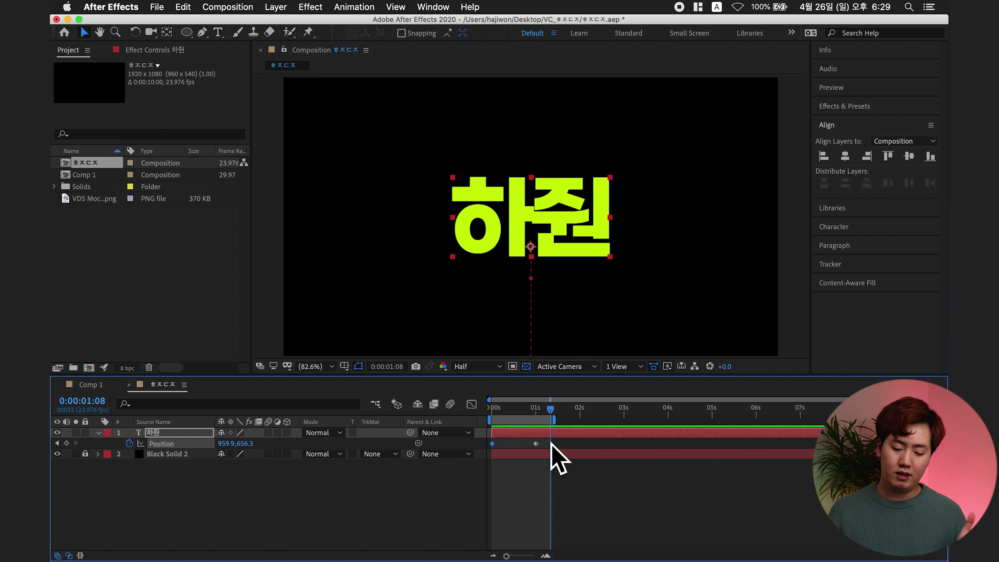
drag(554, 420, 600, 420)
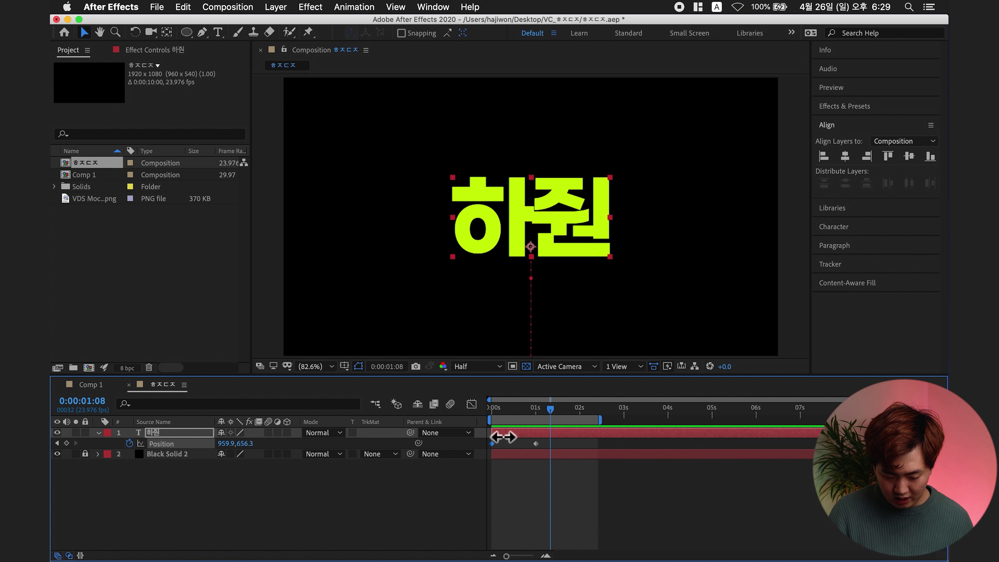
click(519, 424)
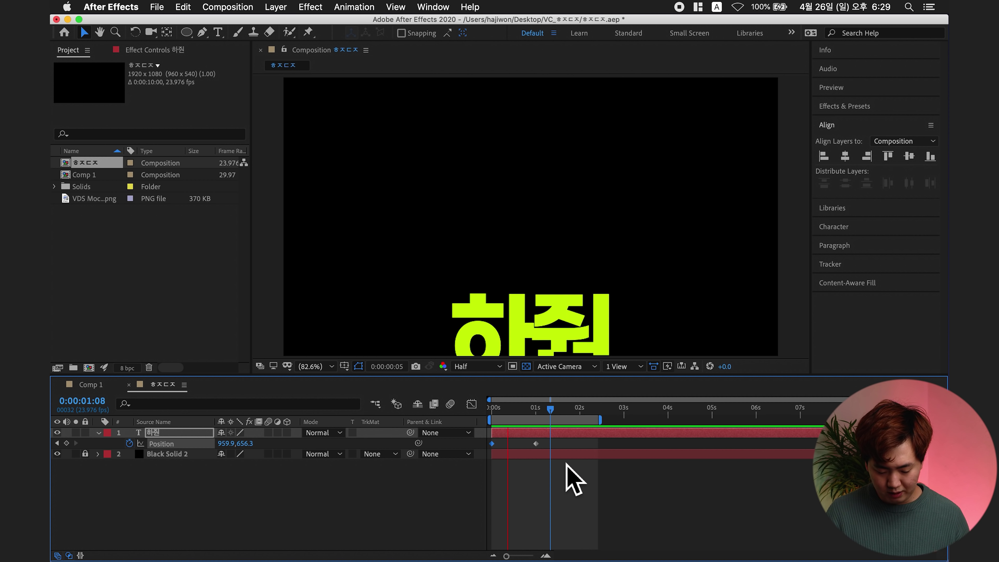
drag(556, 413, 561, 414)
key(n)
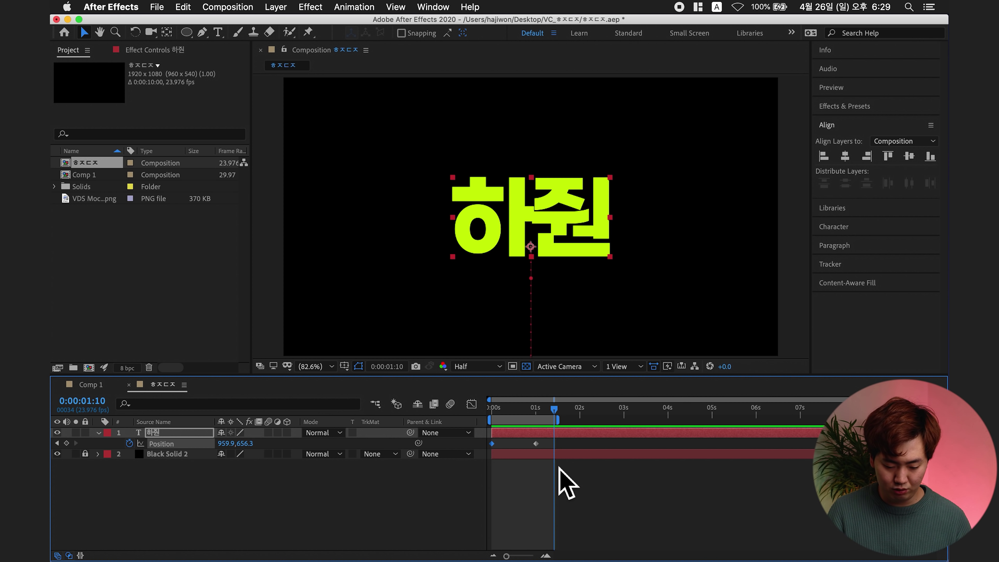
Select both Position keyframes of the 하줜 text and show their speed graph in the Graph Editor
drag(546, 445, 489, 457)
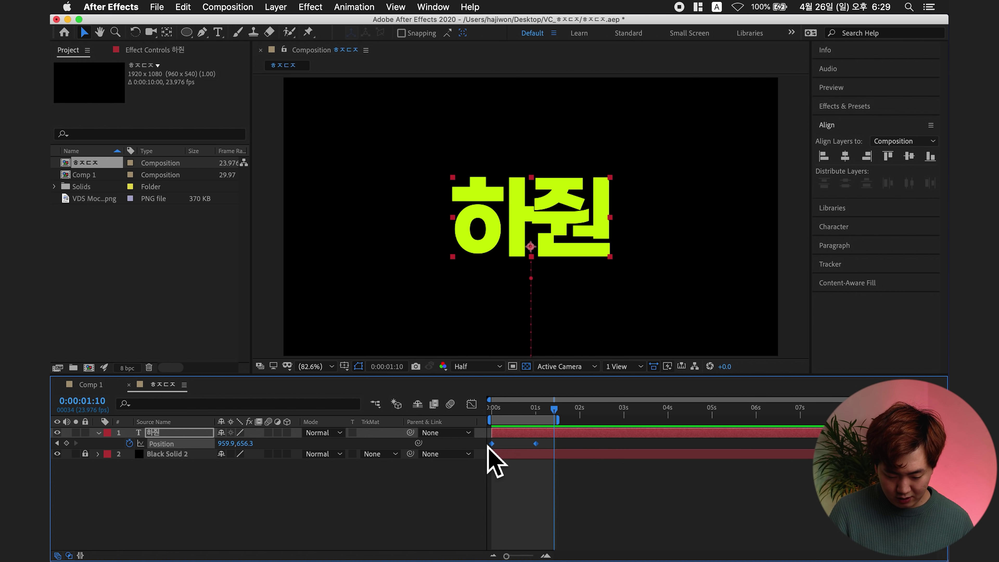
click(475, 406)
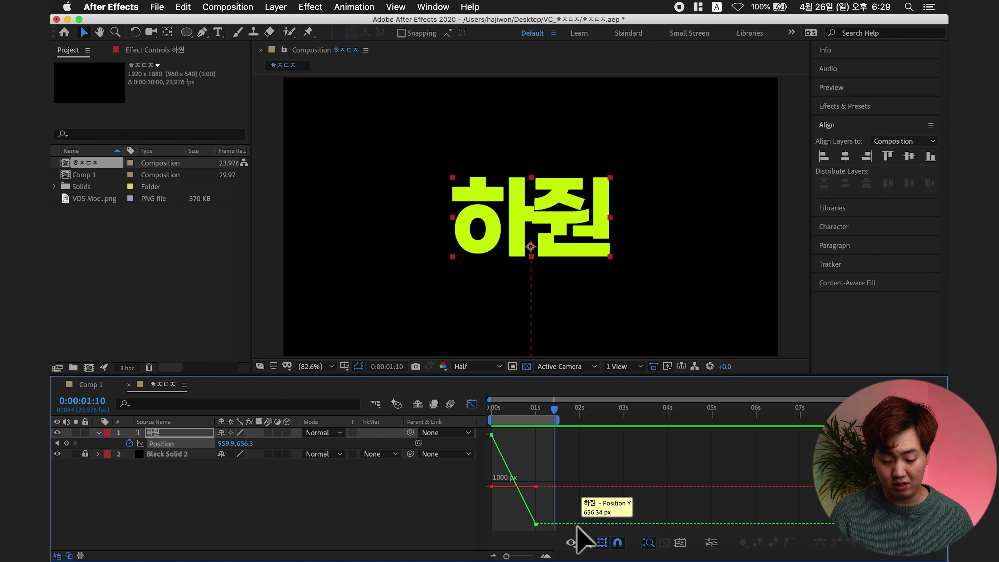
click(588, 544)
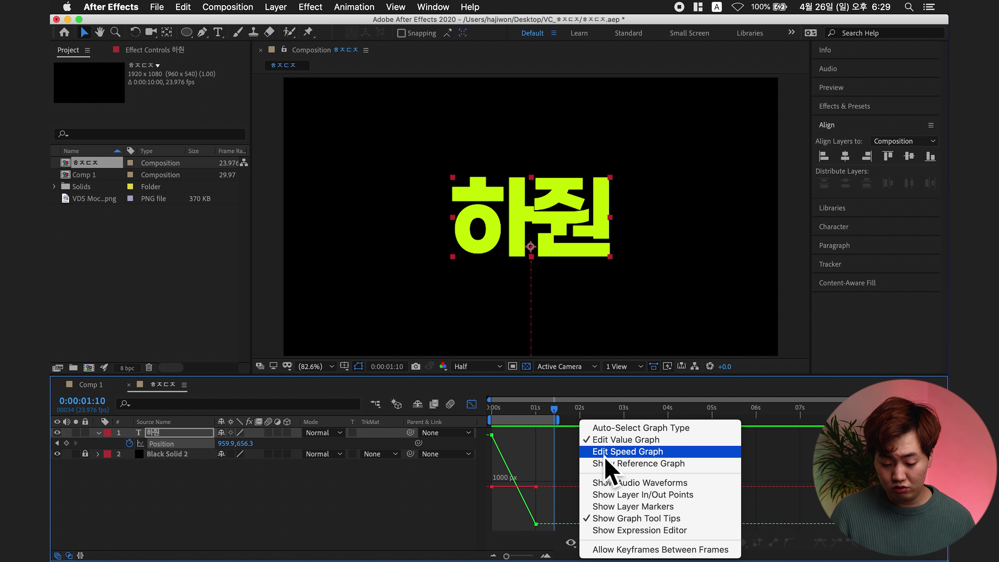
click(646, 452)
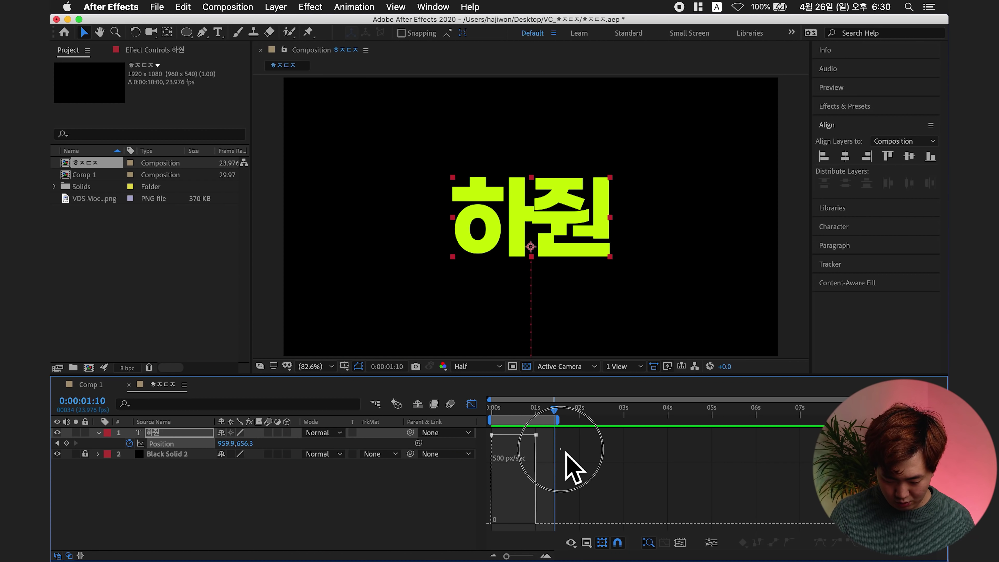
Apply Easy Ease to both Position keyframes, stretch the last keyframe's incoming influence to about halfway for a fast start, and preview
drag(534, 453, 488, 443)
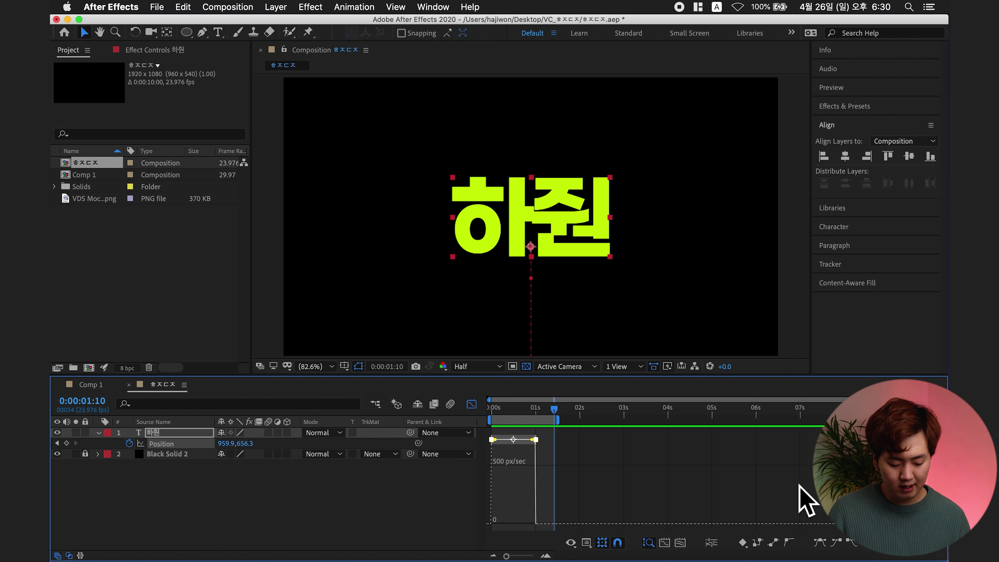
key(F9)
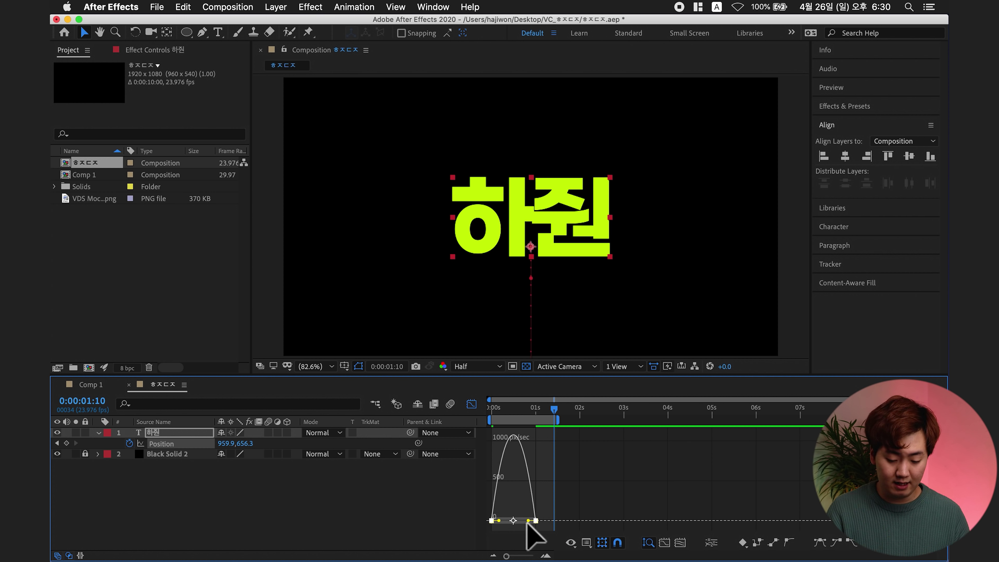
mouse_move(528, 521)
mouse_down()
mouse_move(540, 526)
mouse_move(513, 524)
mouse_up()
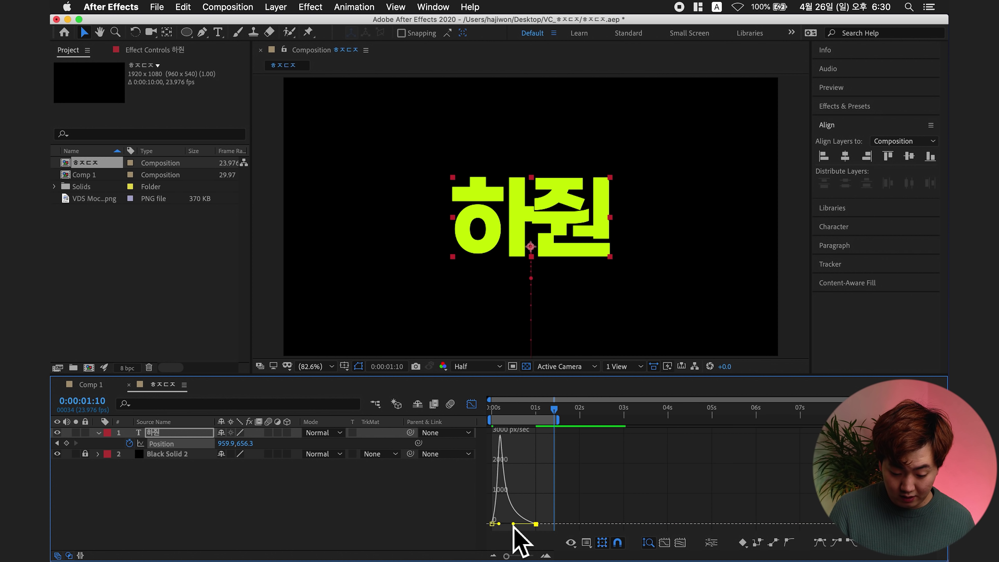
drag(553, 411, 477, 424)
key(space)
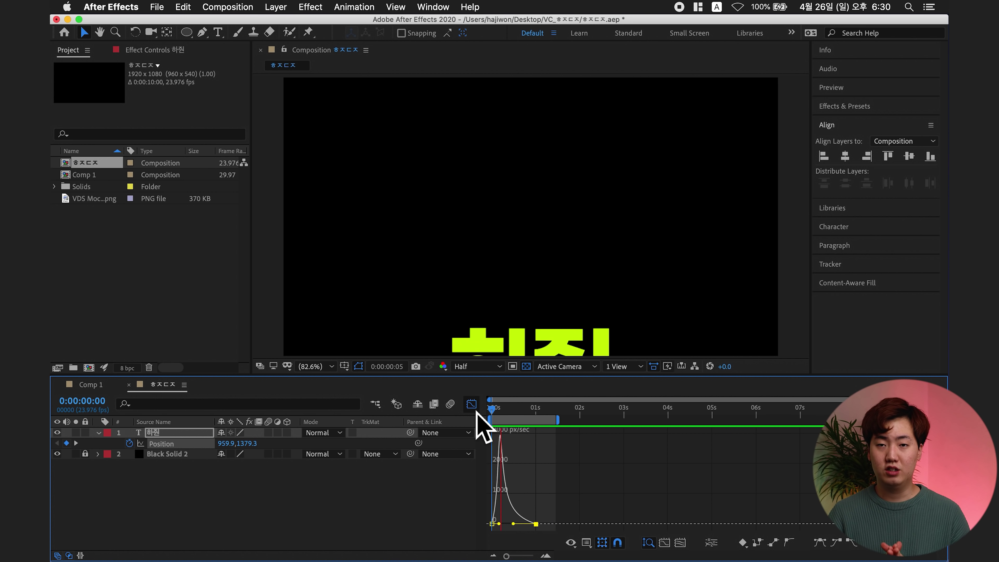
Close the Graph Editor and extend the end of the work area to about 3.5 seconds
key(shift+F3)
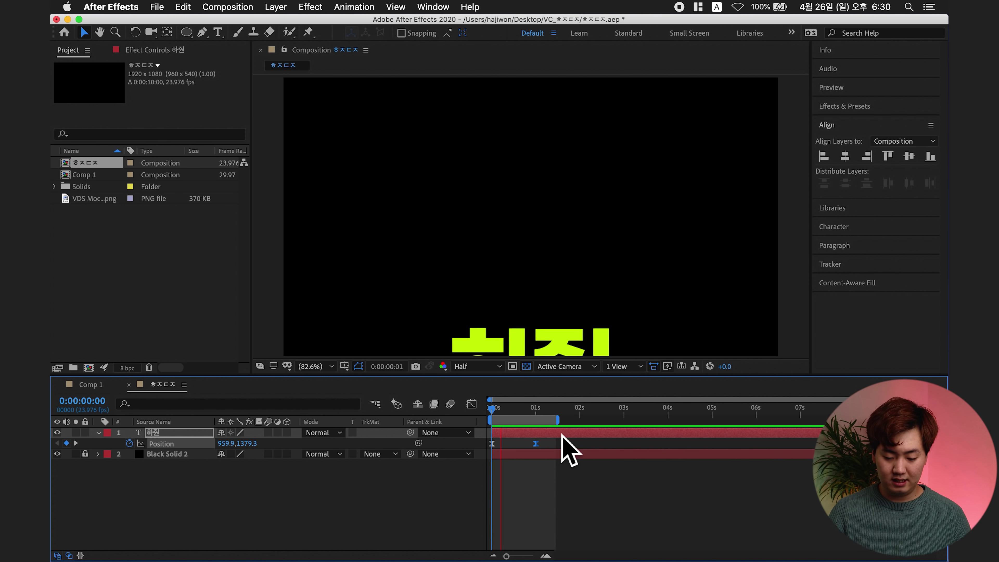
drag(558, 420, 663, 431)
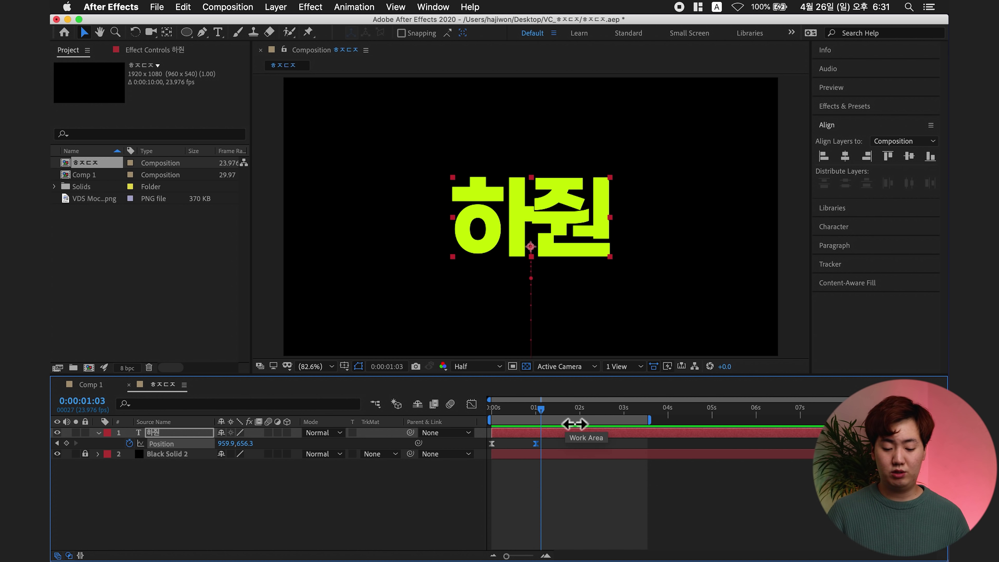
click(535, 429)
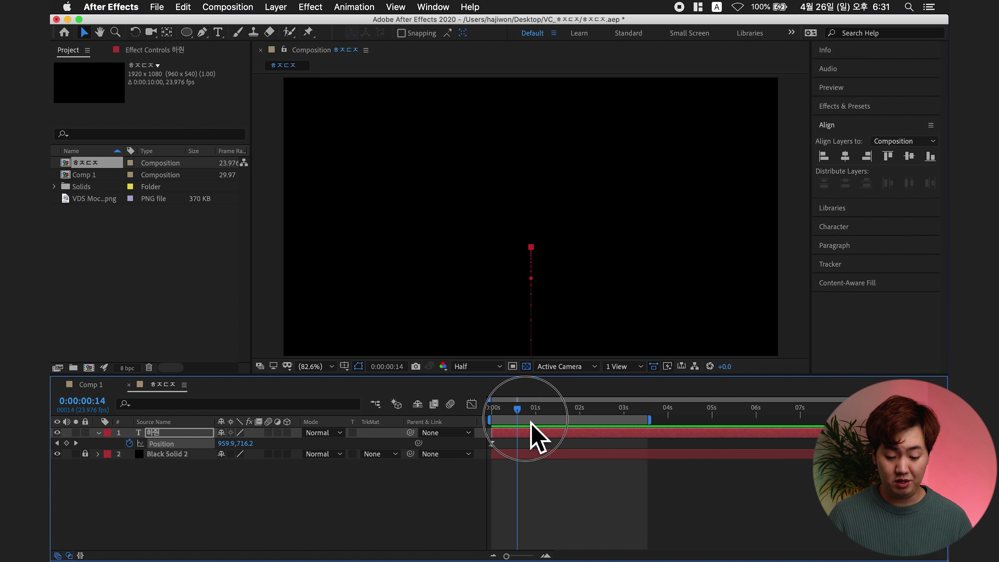
Examine the outlined text in Comp 1 at 0;00;00;12 and return to the ㅎㅈㄷㅈ composition
click(91, 385)
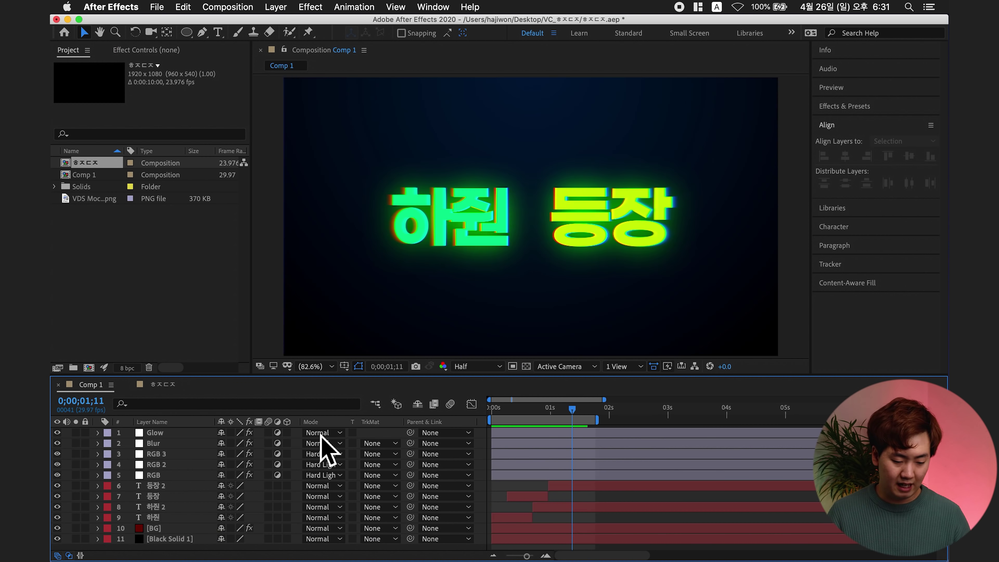
click(520, 416)
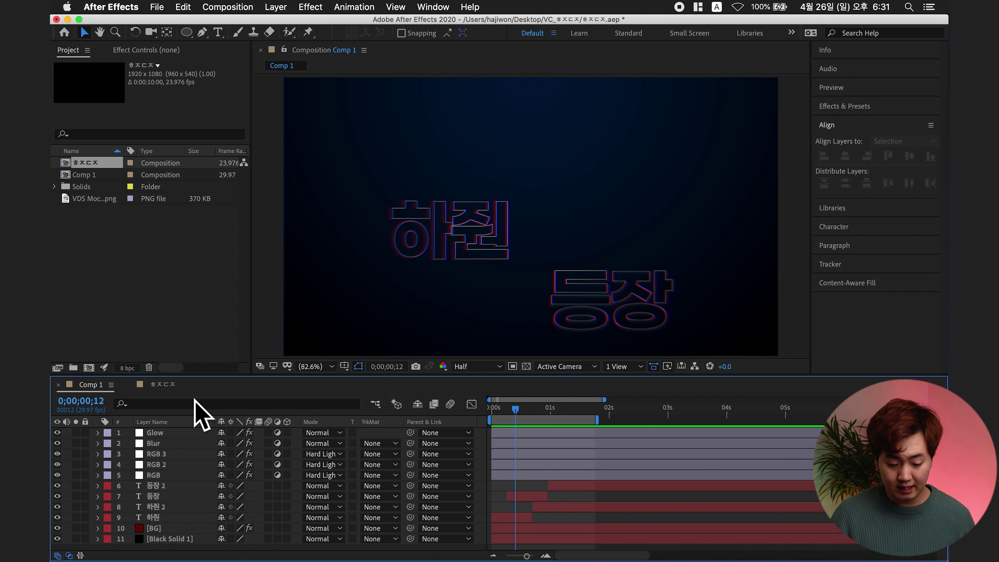
click(163, 386)
Split the 하줜 text layer at 0:00:00:17, shortly before the rising motion ends
drag(531, 411, 563, 420)
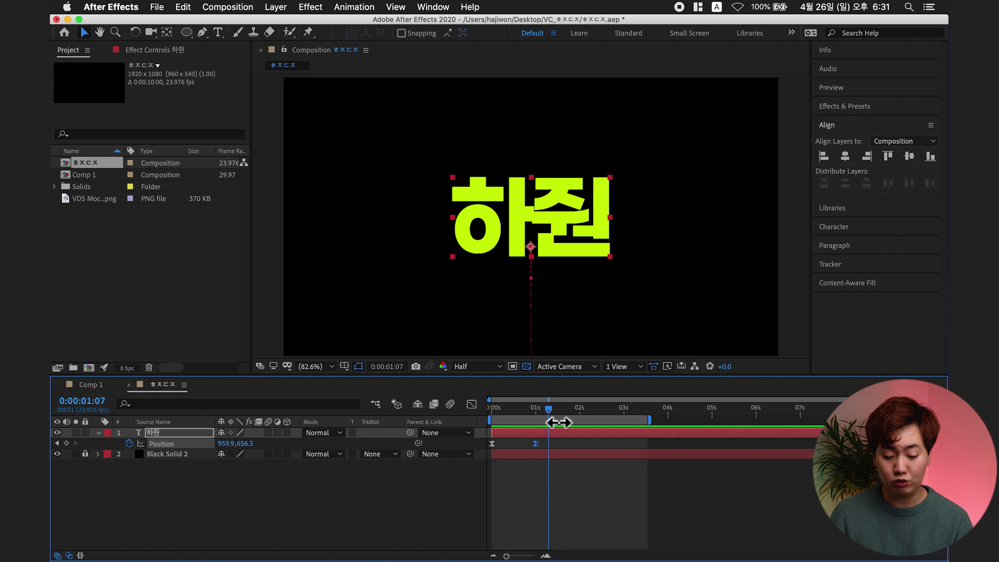
drag(572, 418, 537, 422)
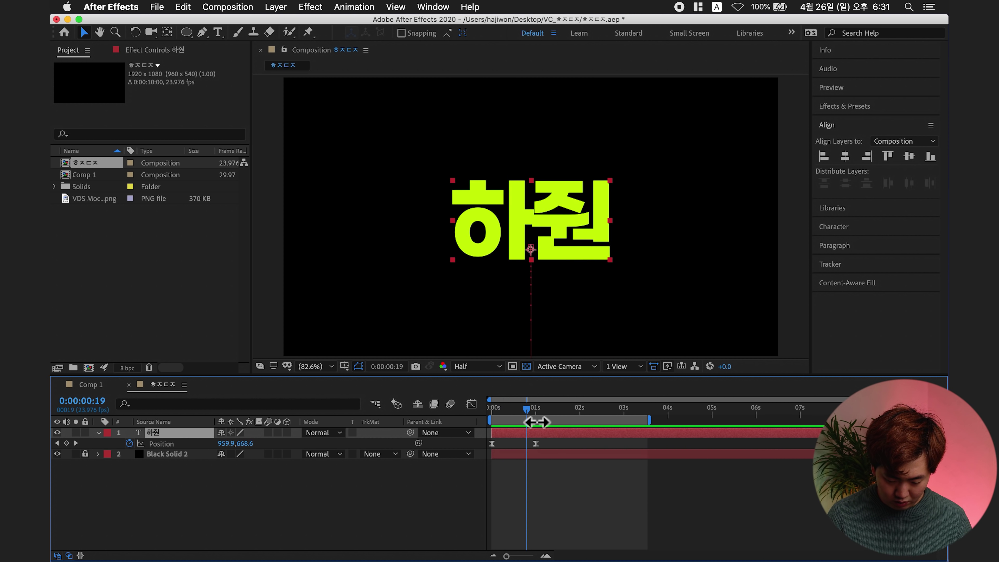
click(493, 504)
click(539, 433)
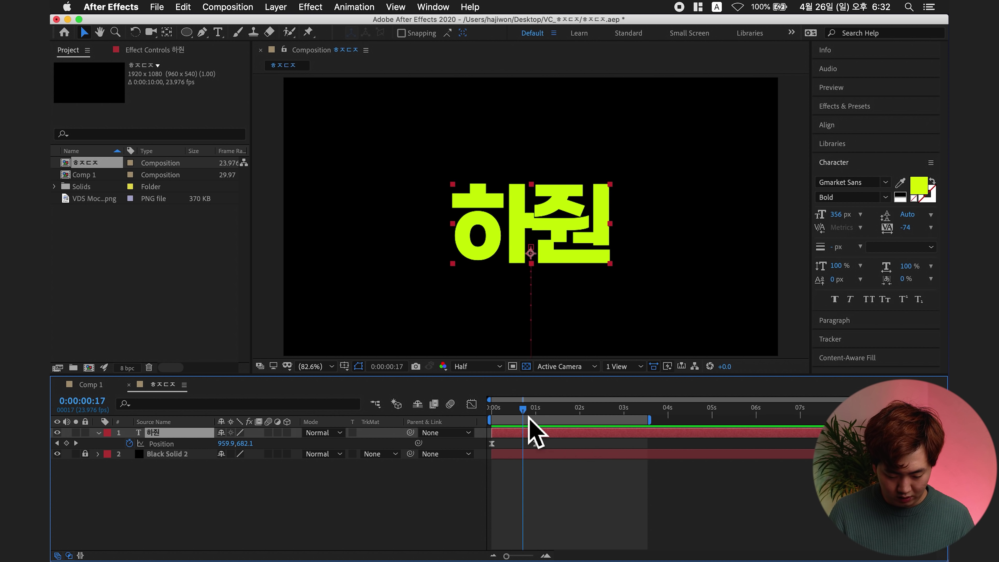
key(ctrl+shift+d)
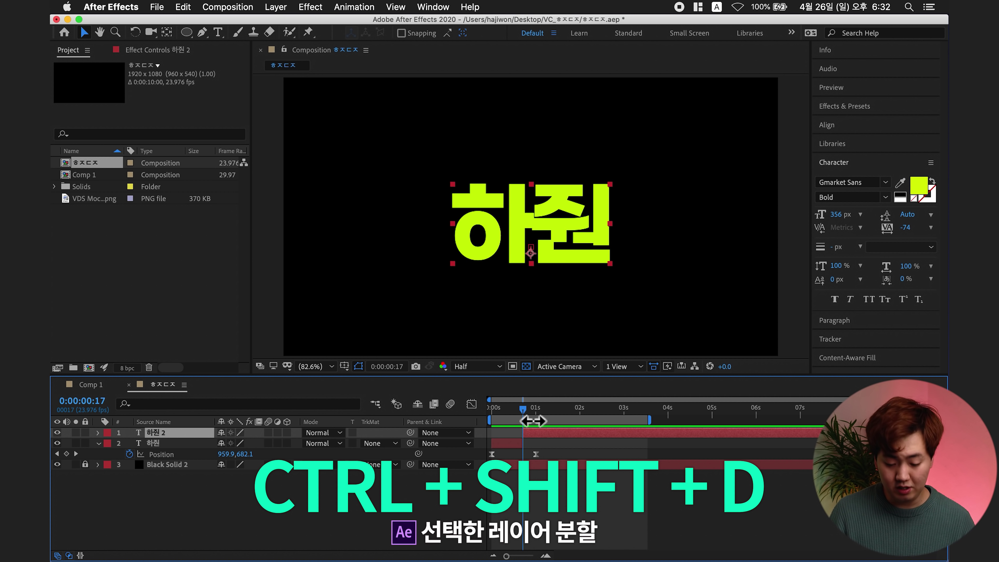
Select the earlier part of the split text at 0:00:00:13 and swap its fill and stroke to leave only an outline
click(514, 443)
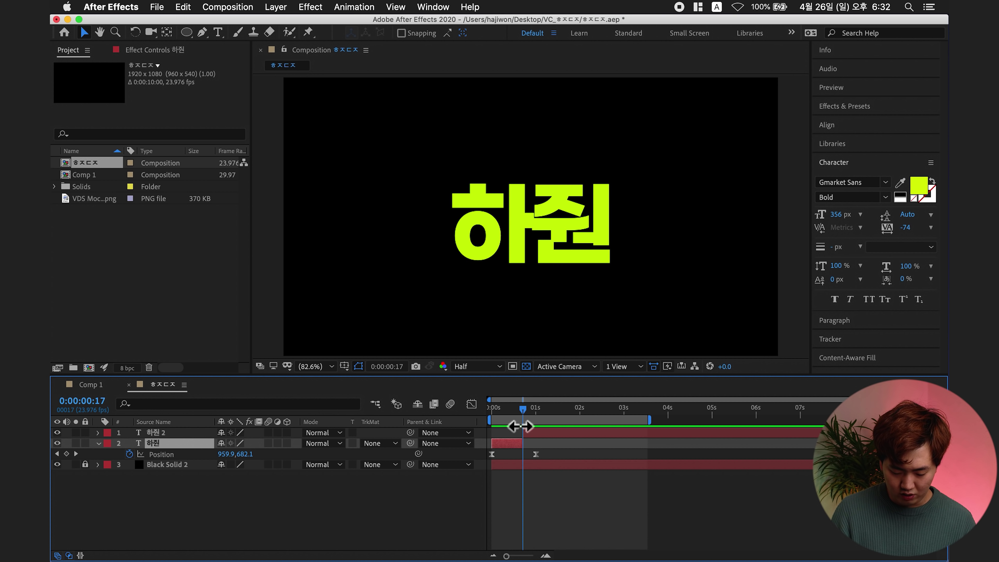
key(Page_Up)
key(Page_Up)
key(Page_Up)
key(Page_Up)
click(857, 173)
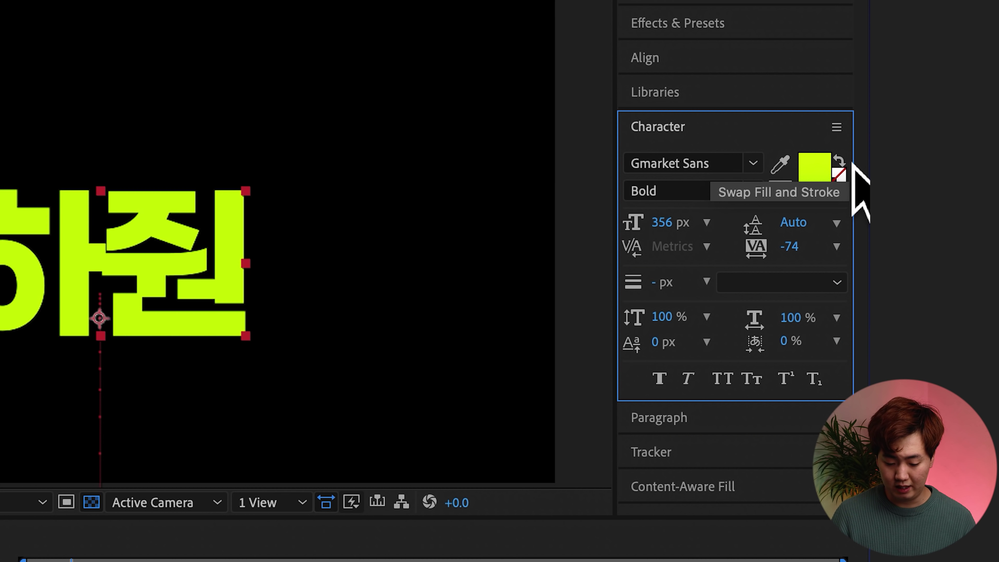
click(850, 162)
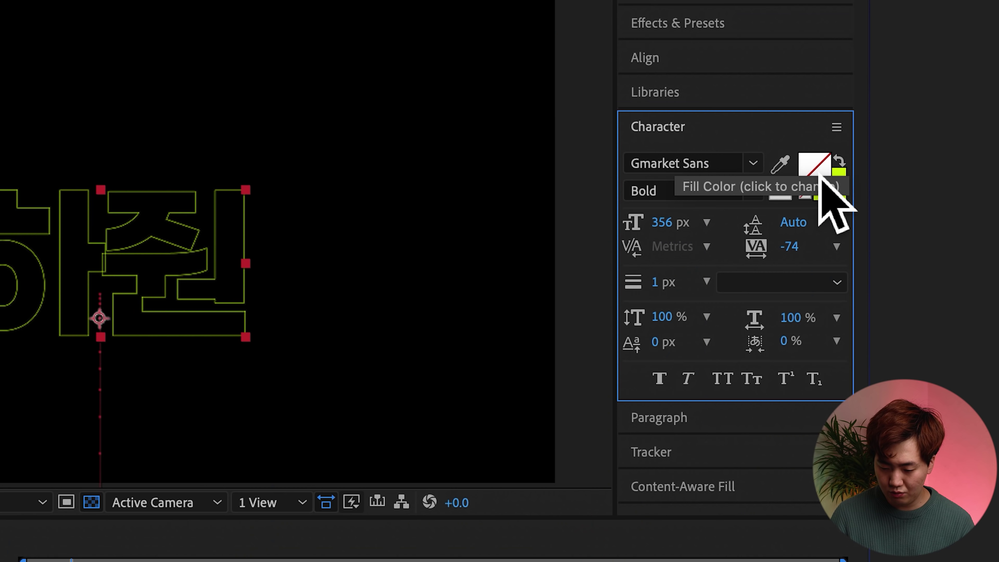
Try blue 0060FF as the outlined text's stroke colour and discard the change
click(927, 199)
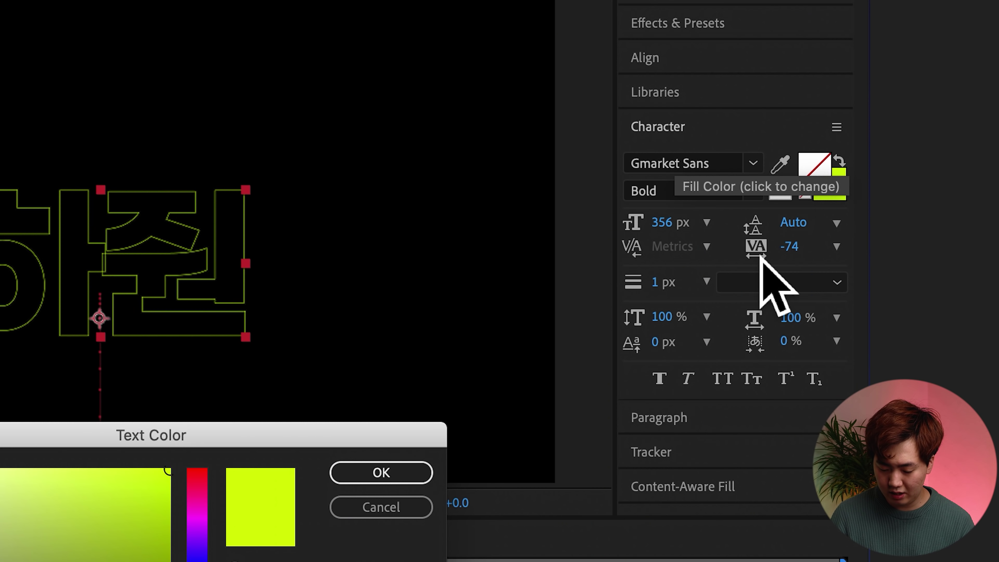
click(404, 507)
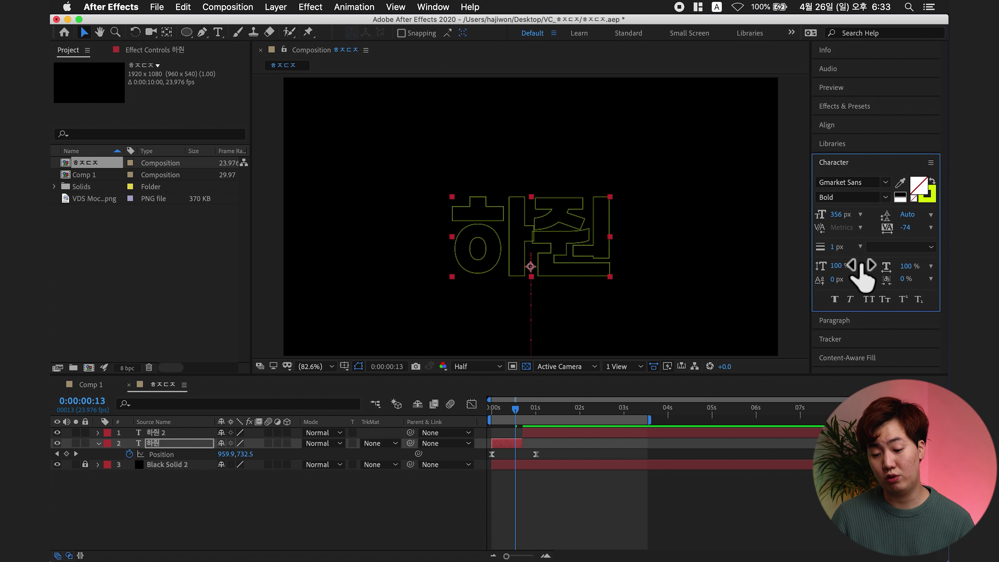
click(929, 197)
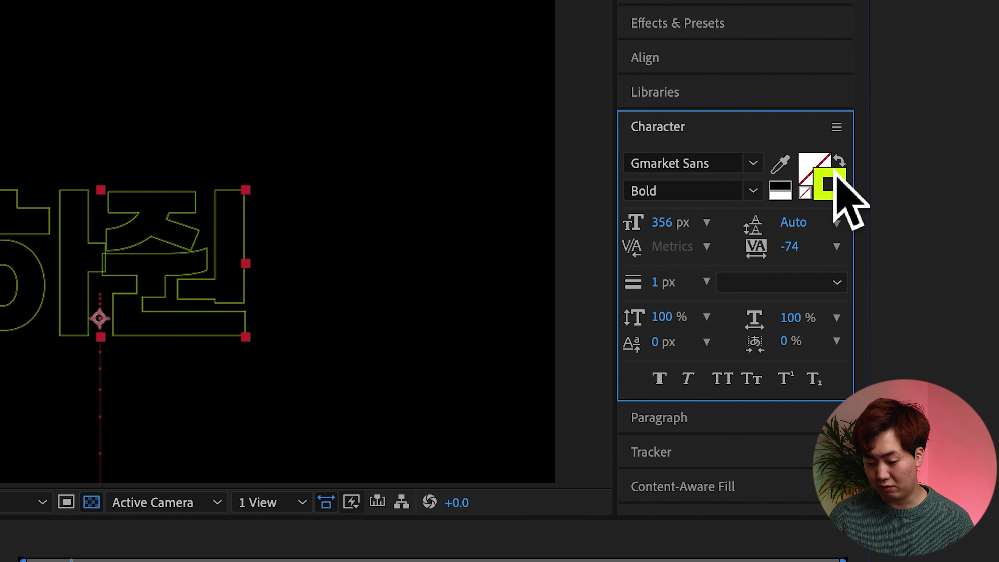
click(842, 195)
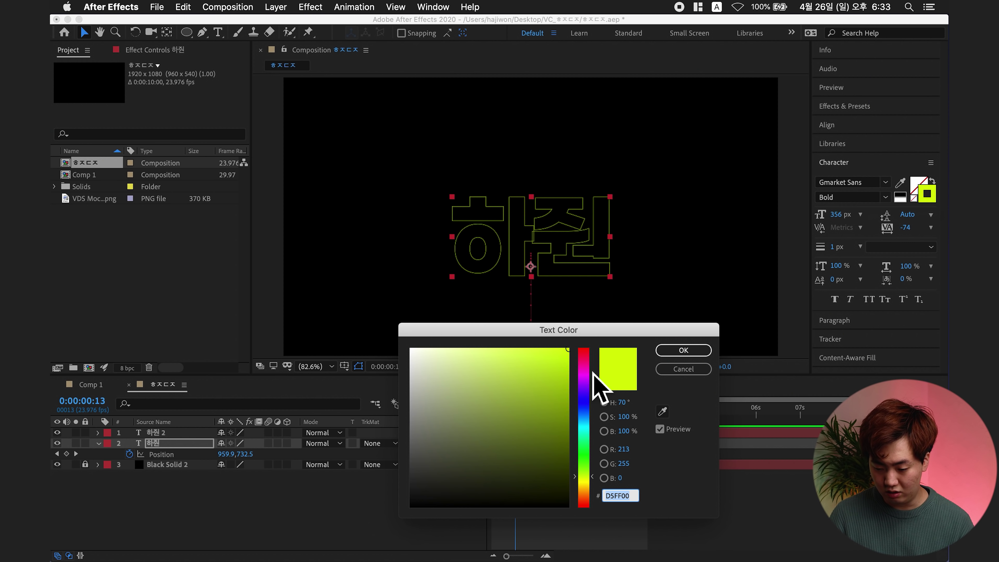
click(589, 452)
mouse_move(589, 451)
mouse_down()
mouse_move(603, 508)
mouse_move(584, 413)
mouse_up()
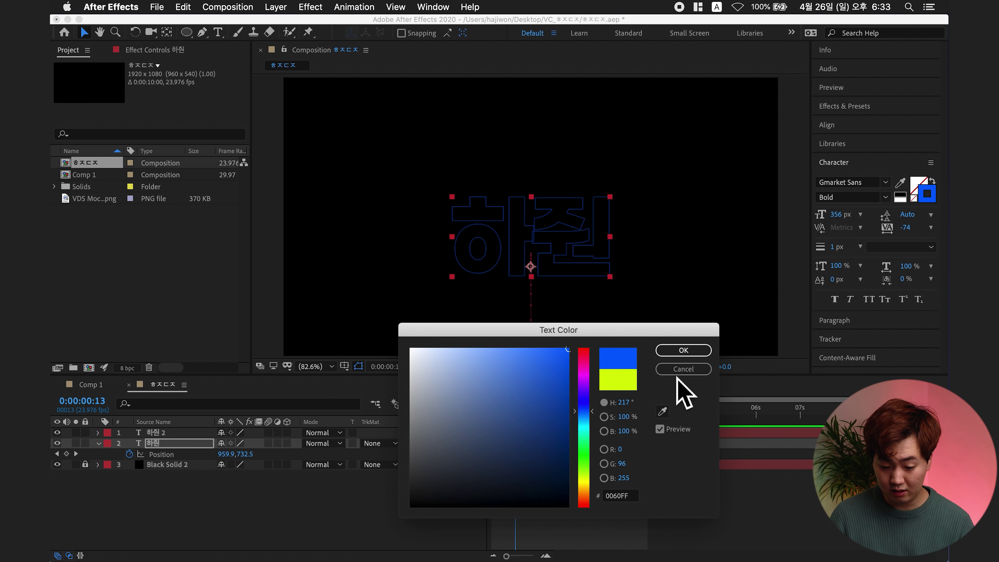
click(683, 369)
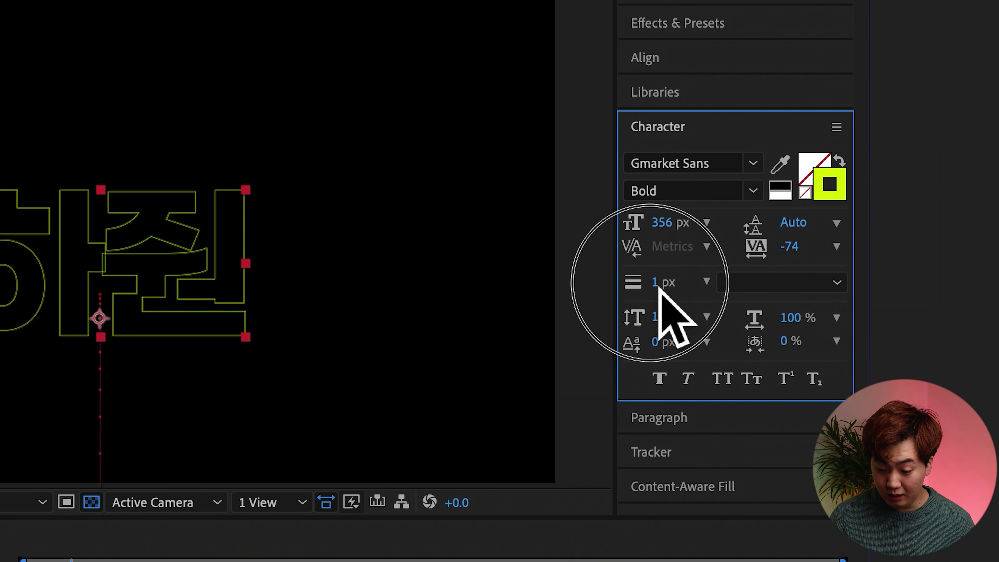
Set the outlined text's stroke width to 3 px
mouse_move(697, 305)
mouse_down()
mouse_move(719, 306)
mouse_move(684, 306)
mouse_move(701, 311)
mouse_up()
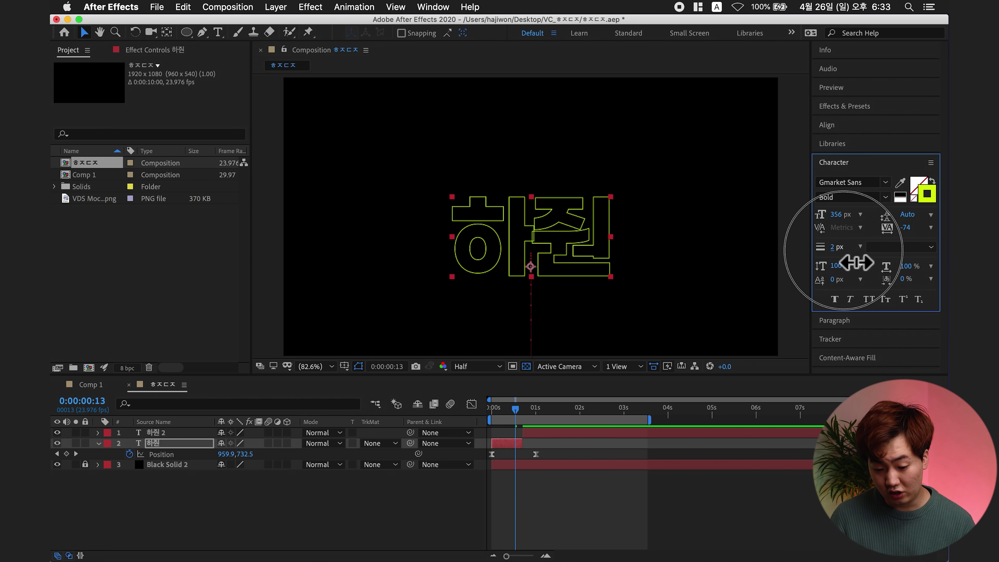
drag(844, 250, 846, 251)
click(833, 250)
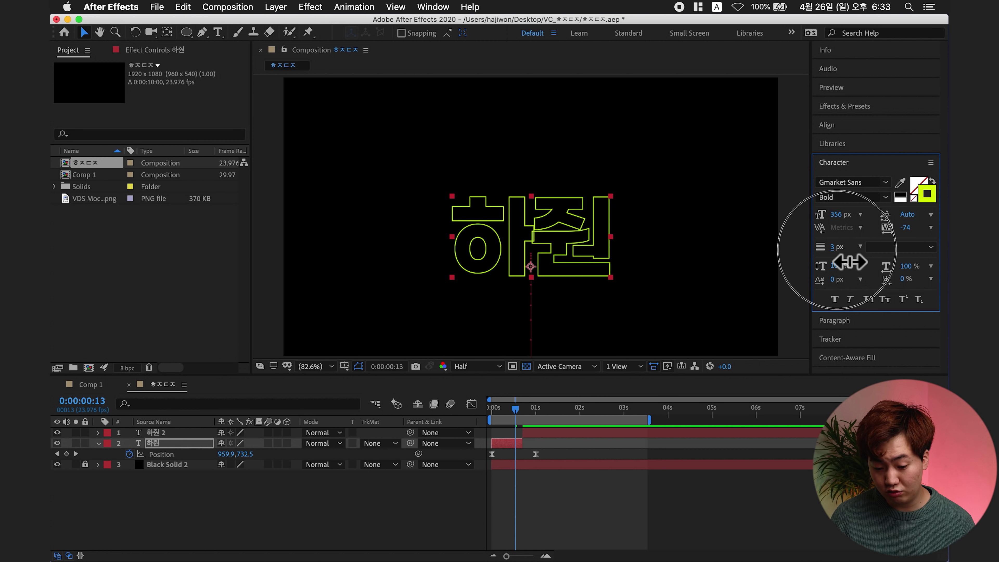
Set the outlined text's stroke width to 2 px and collapse the layer's animated properties
text(2)
key(Return)
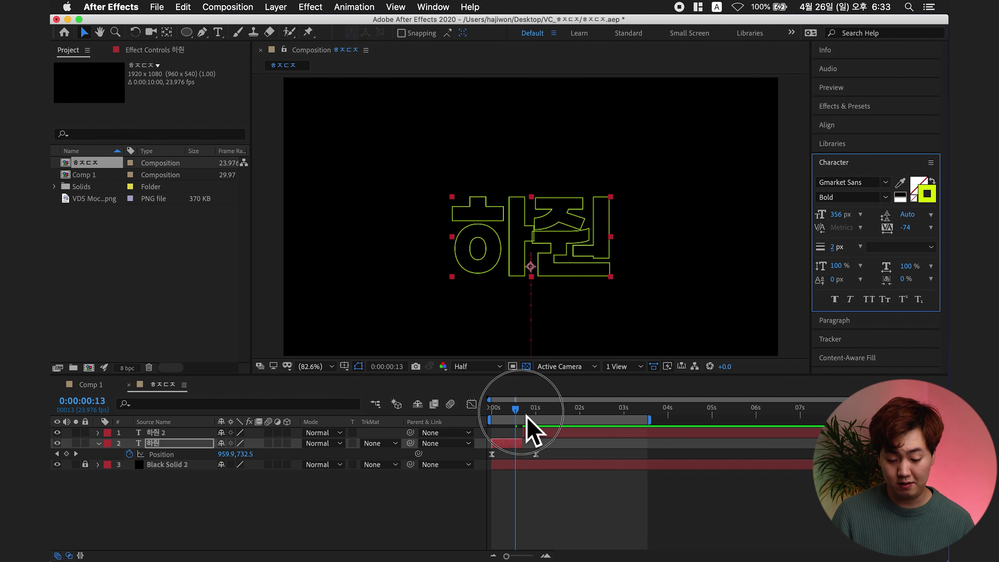
key(u)
Preview the animation from the first frame to check the switch from outlined to solid text
key(Home)
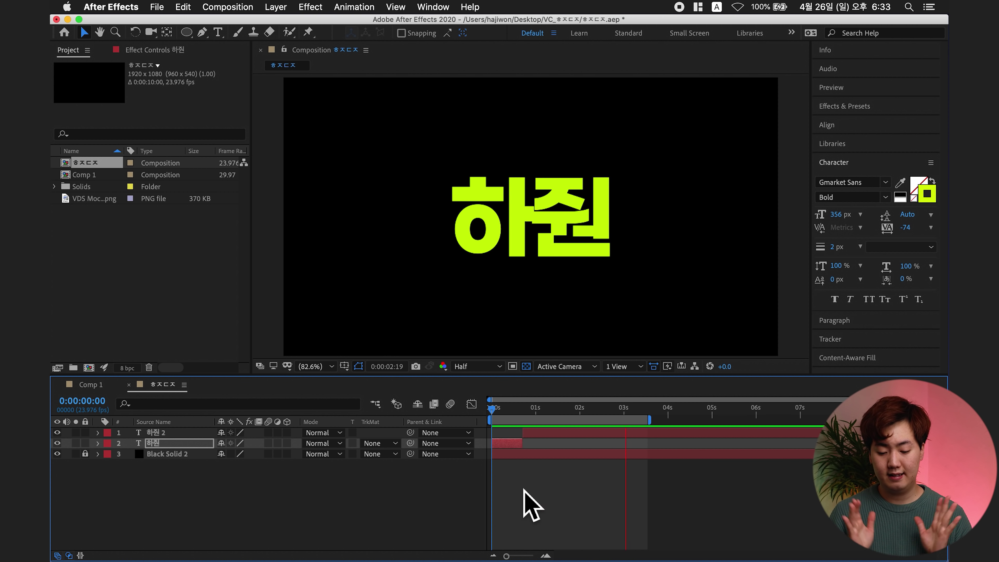
key(space)
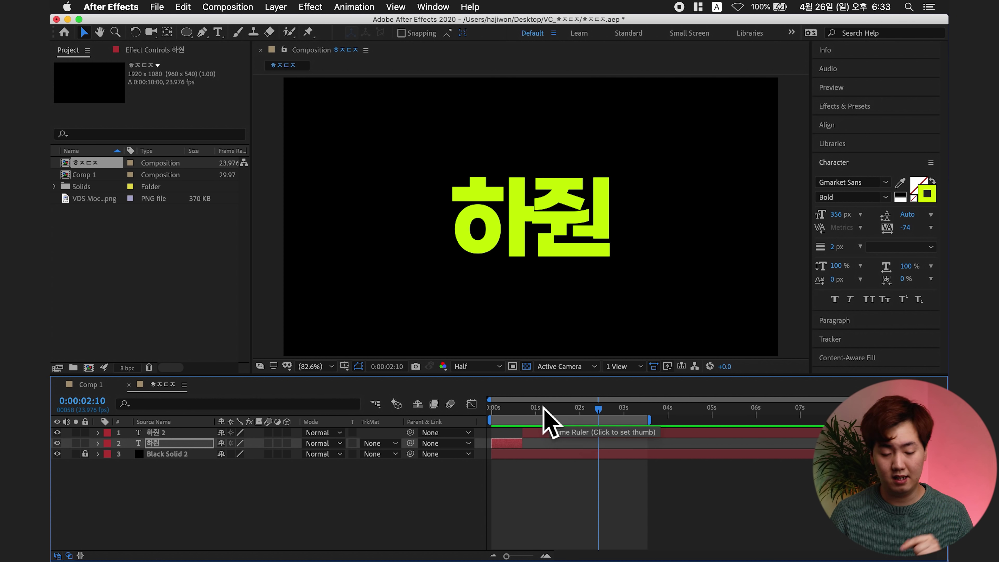
key(Home)
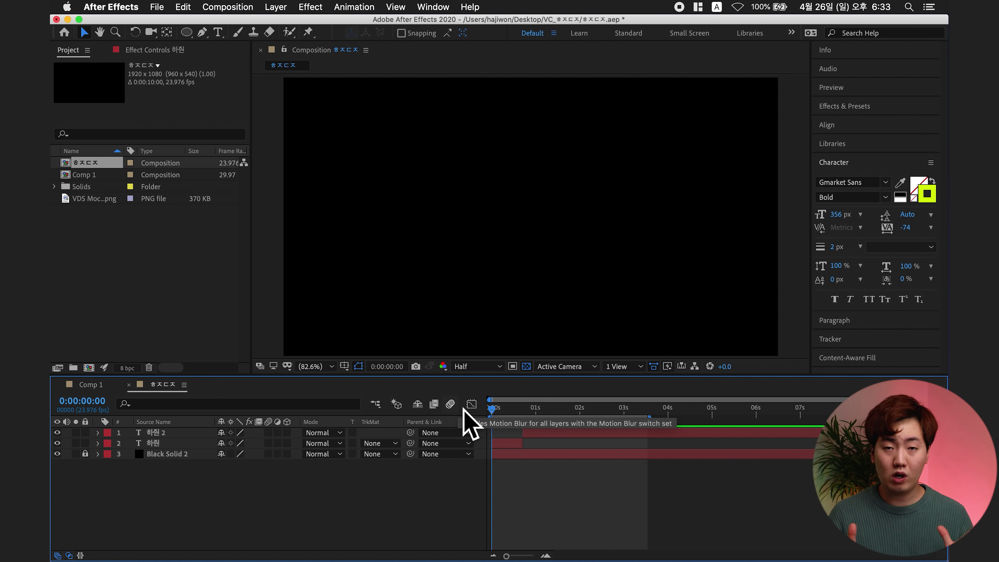
click(656, 523)
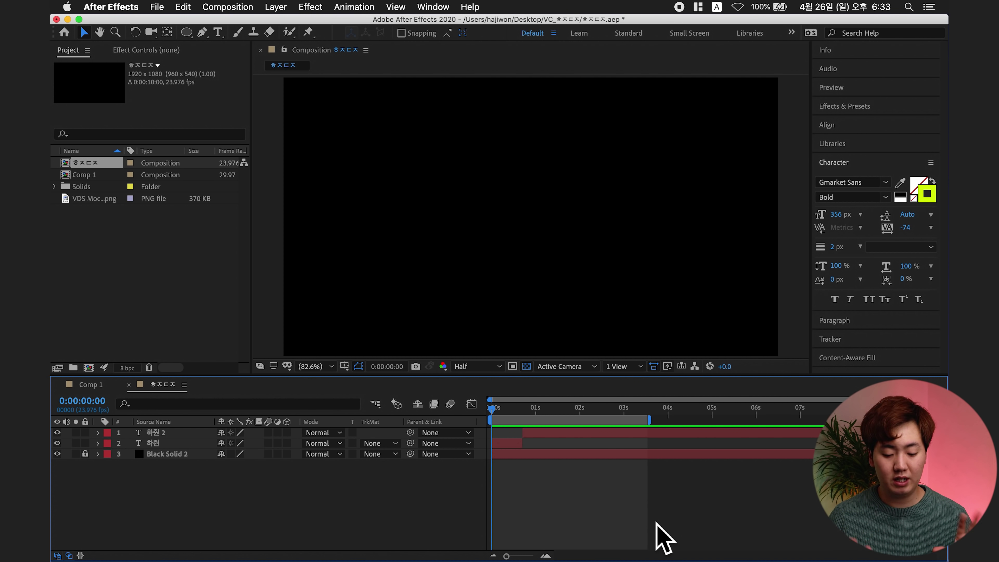
key(space)
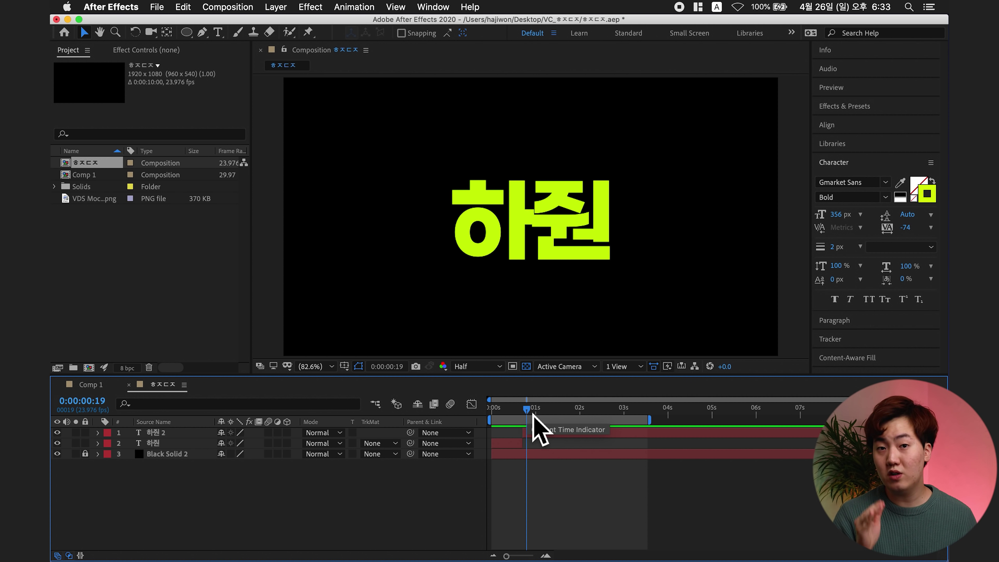
Add an adjustment layer above the text layers and apply the Tint effect to it
key(ctrl+alt+y)
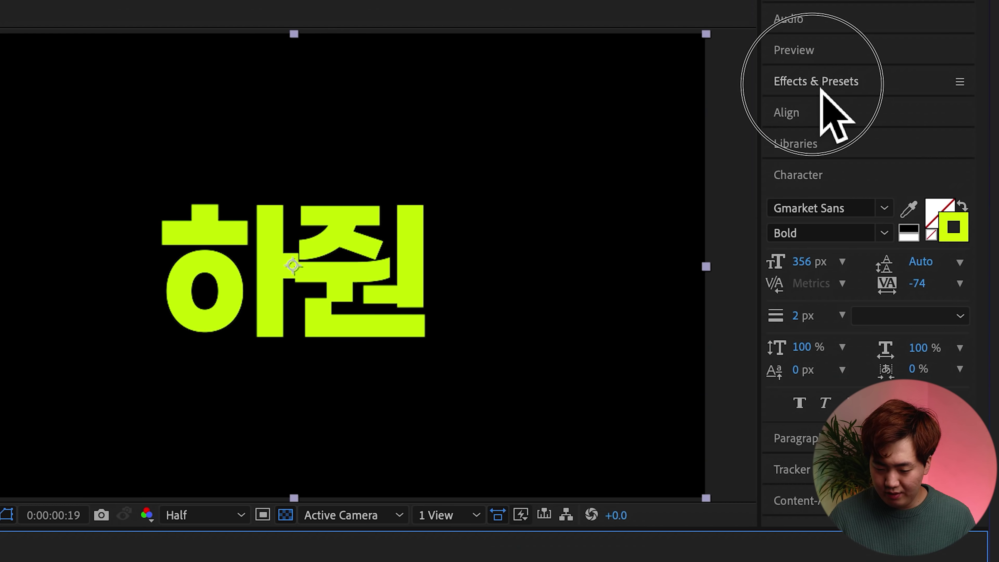
click(846, 106)
click(856, 144)
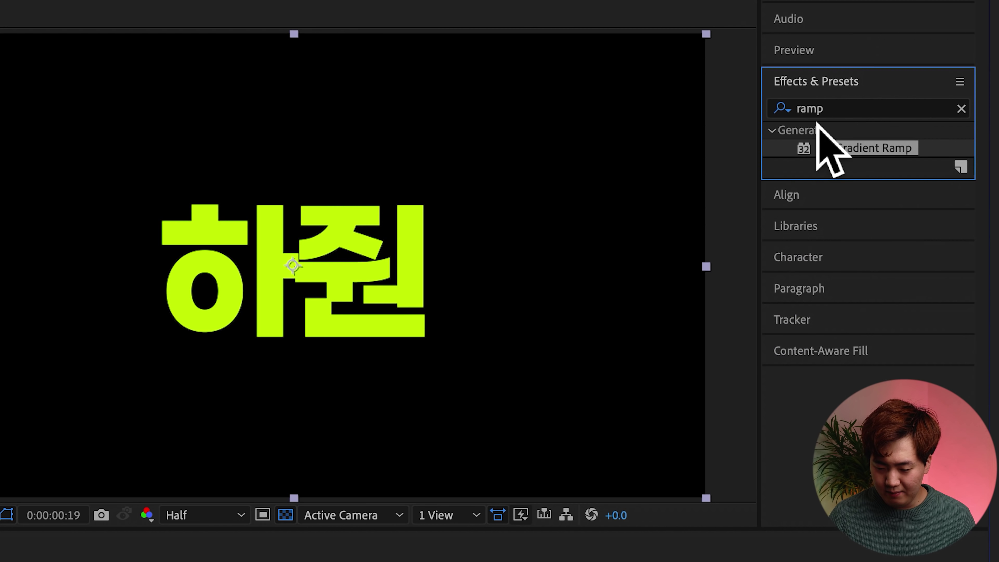
click(962, 109)
text(tint)
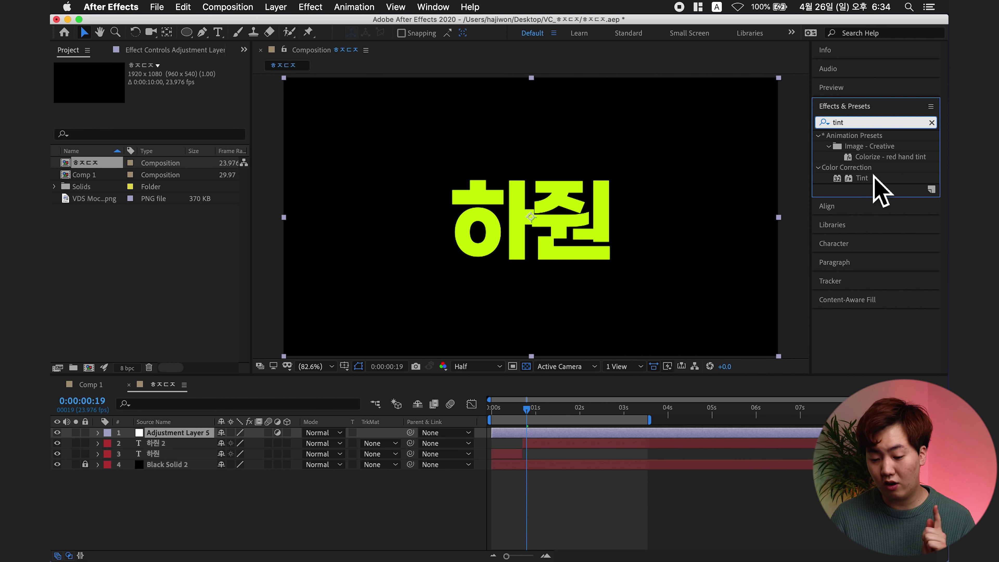
double_click(870, 184)
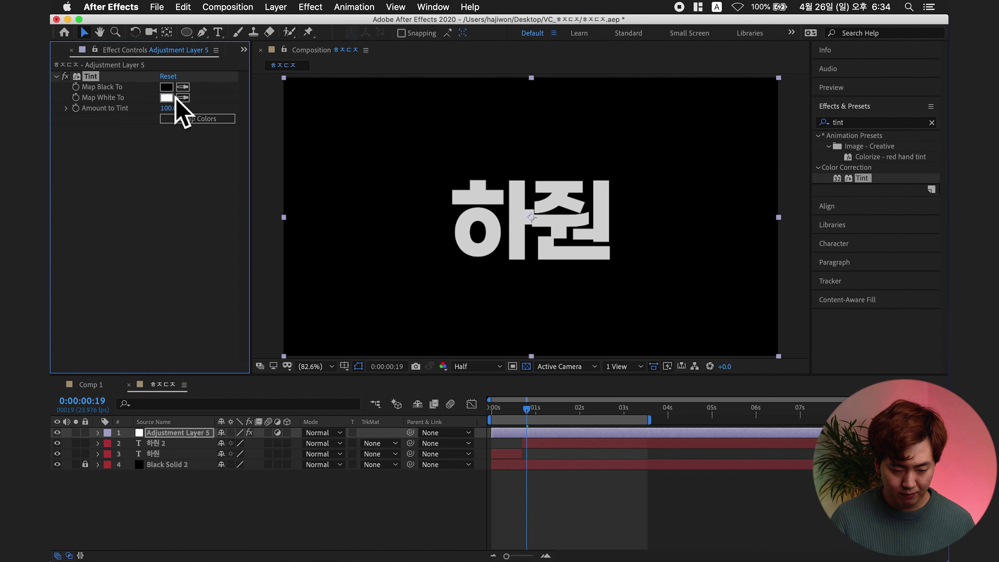
In the Tint effect, map black to blue and white to red FF0000
click(166, 86)
drag(596, 433, 596, 395)
key(Return)
click(166, 98)
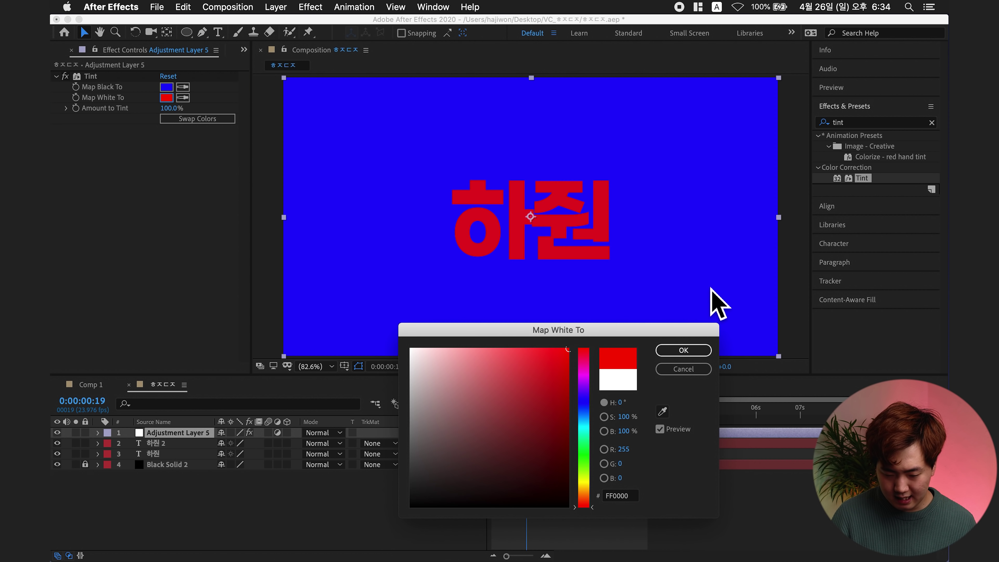
key(Return)
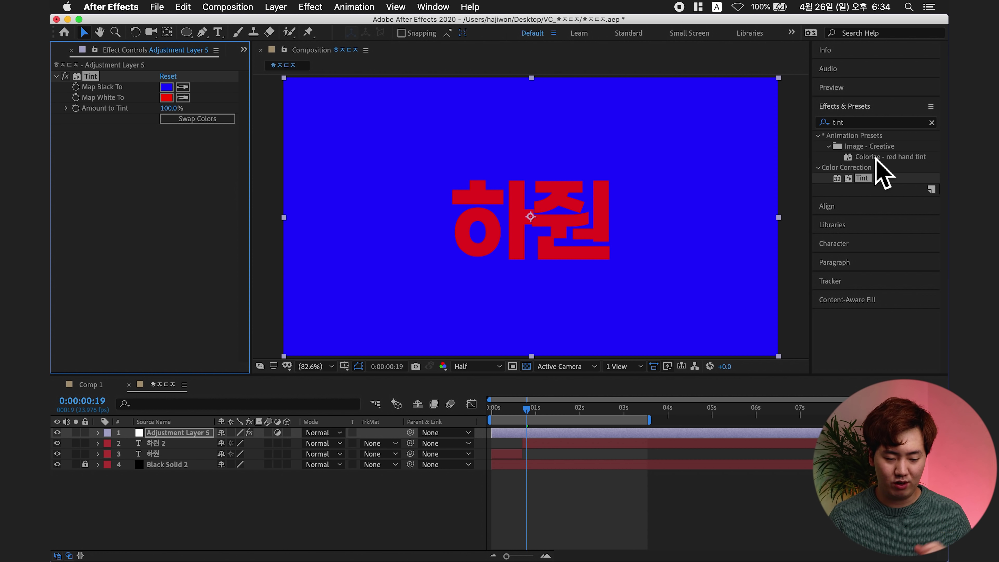
Apply the Emboss effect below Tint on the adjustment layer, with direction 90° and relief 3.40
click(932, 123)
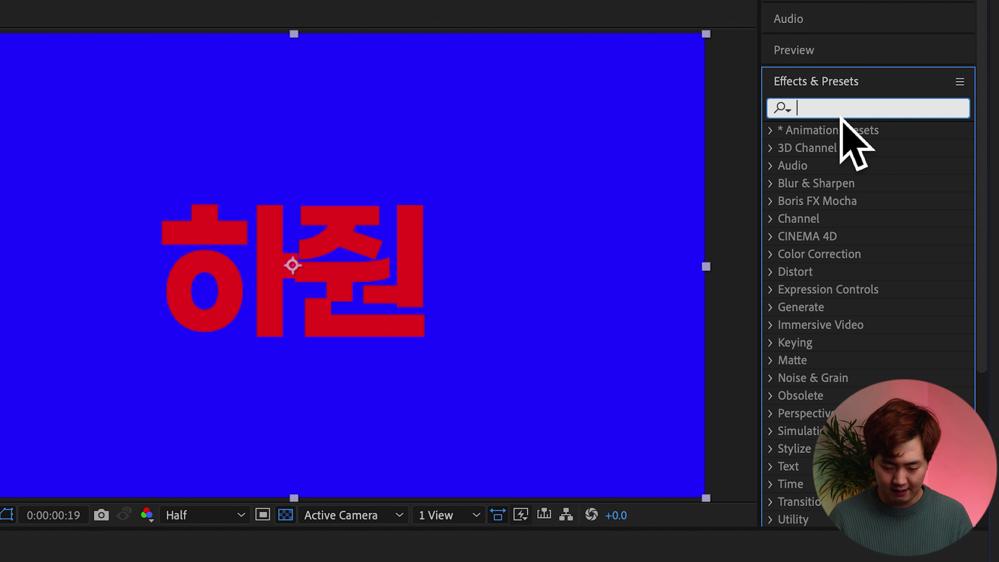
text(emo)
text(b)
key(BackSpace)
key(BackSpace)
text(b)
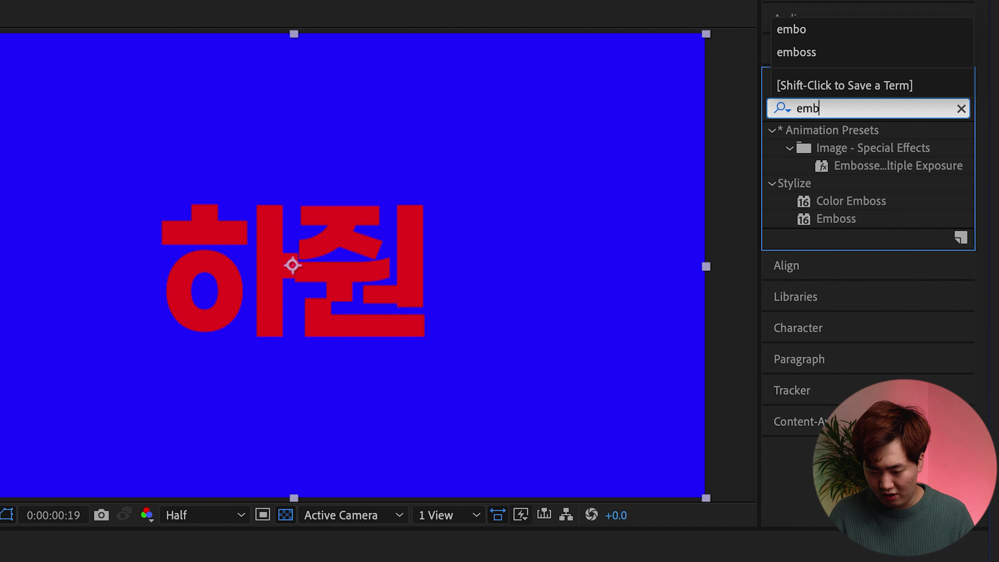
text(oss)
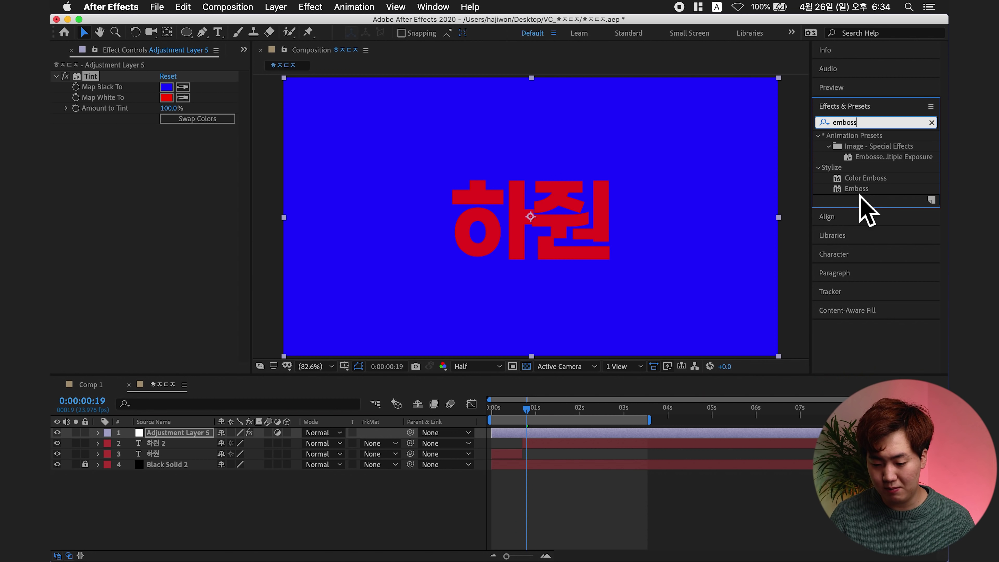
drag(857, 188, 103, 155)
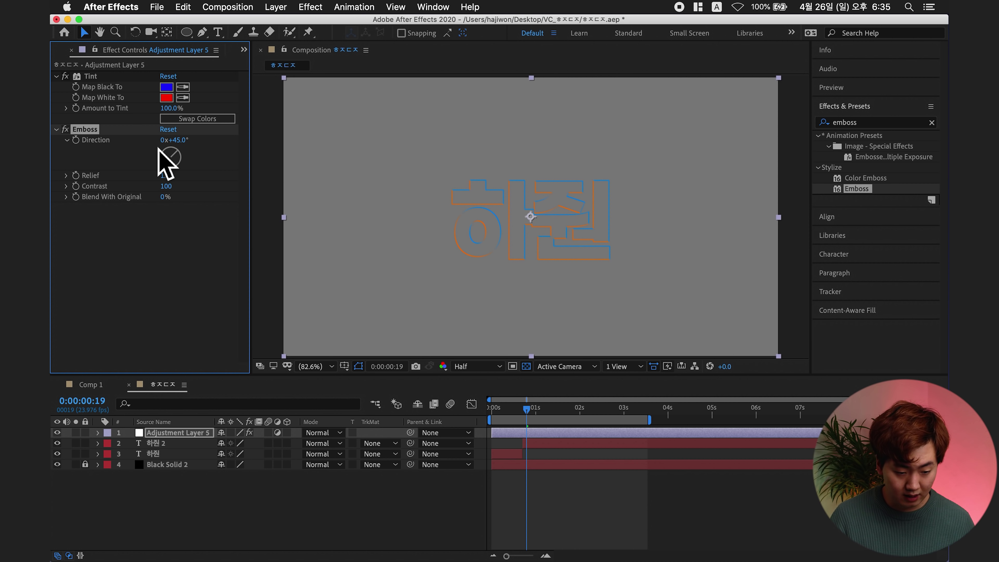
mouse_move(178, 158)
mouse_down()
mouse_move(194, 167)
mouse_move(192, 141)
mouse_move(196, 183)
mouse_move(234, 179)
mouse_move(193, 192)
mouse_move(205, 197)
mouse_up()
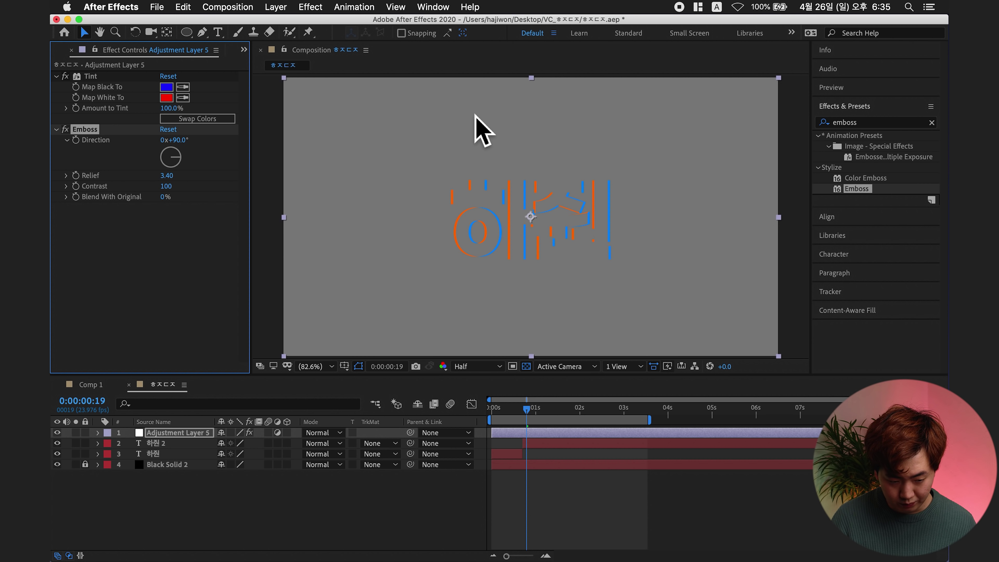
Rename the adjustment layer as RGB분리
click(177, 433)
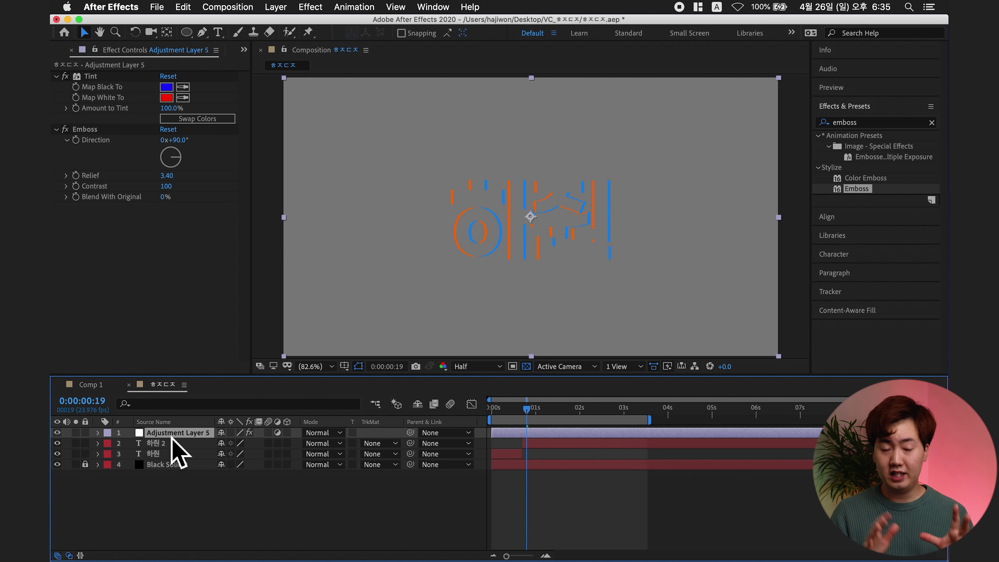
key(Return)
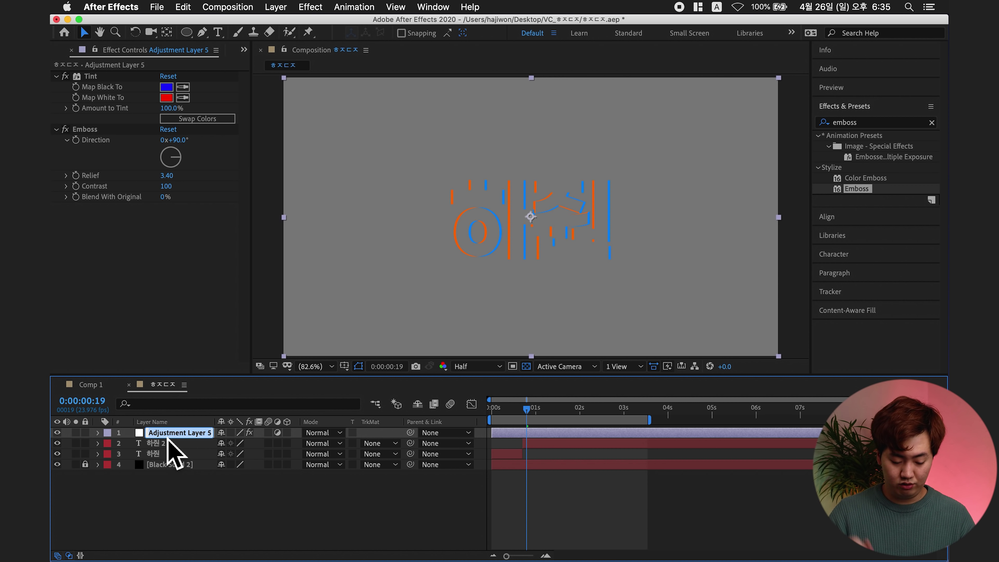
text(w)
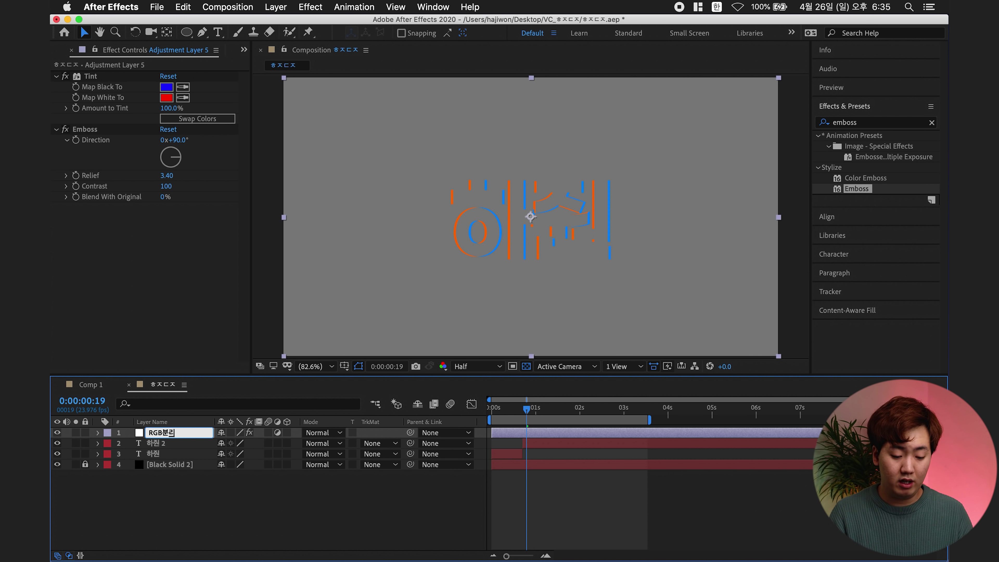
key(Return)
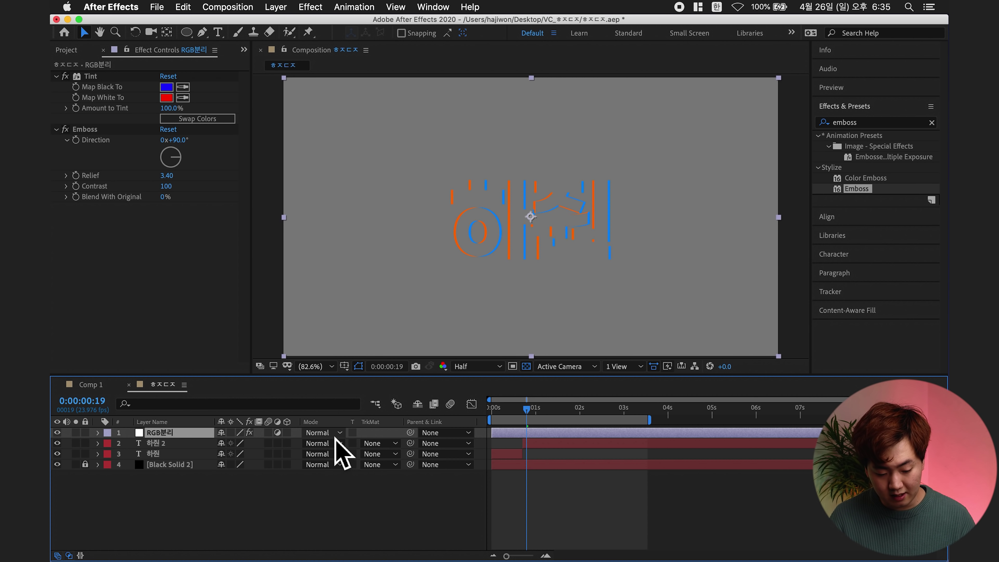
Set the RGB분리 layer's blending mode to Linear Light and its Emboss relief to 3.00
click(335, 437)
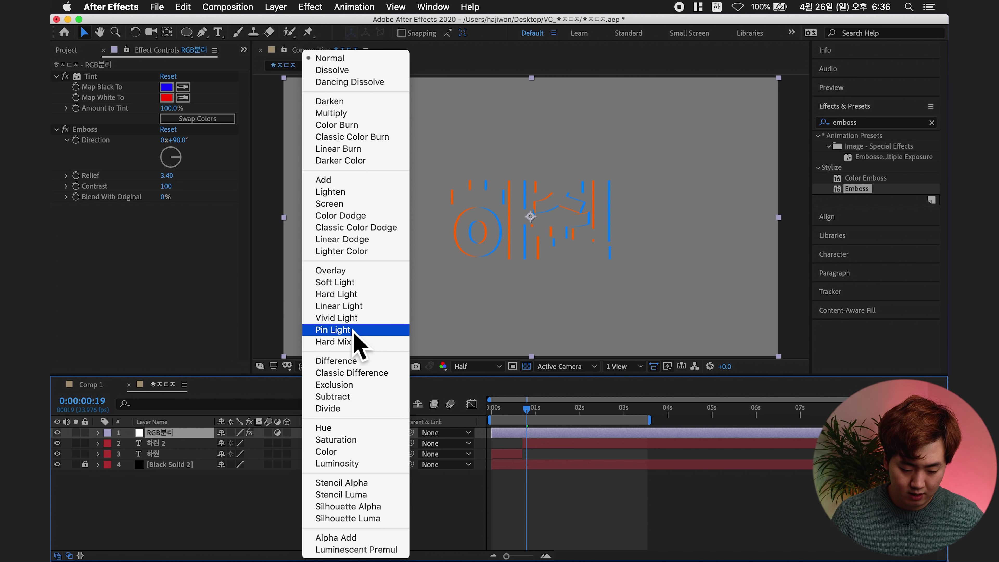
click(348, 309)
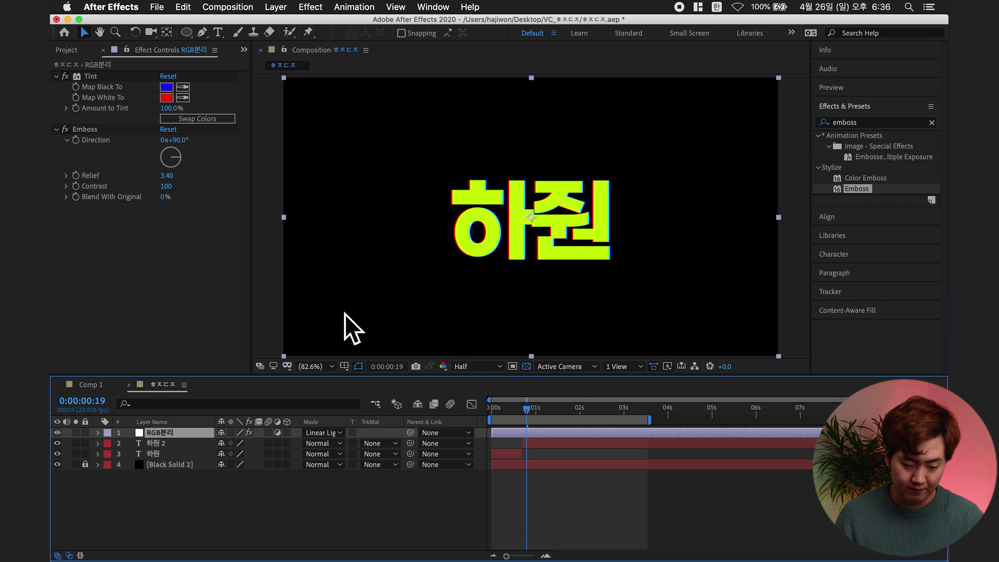
click(106, 185)
drag(167, 176, 192, 186)
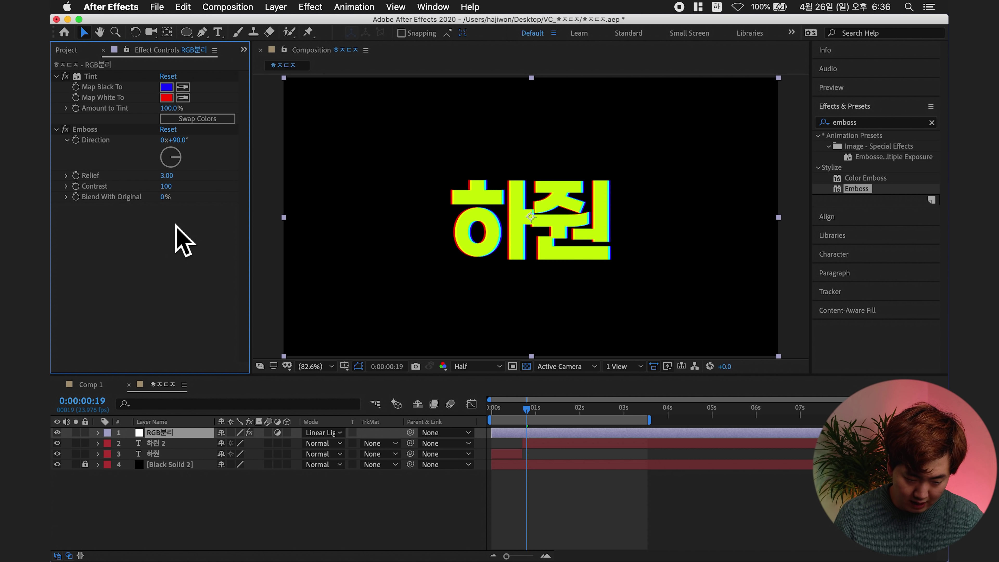
Find the radial blur effects and apply CC Radial Blur to the RGB분리 layer
click(904, 122)
key(BackSpace)
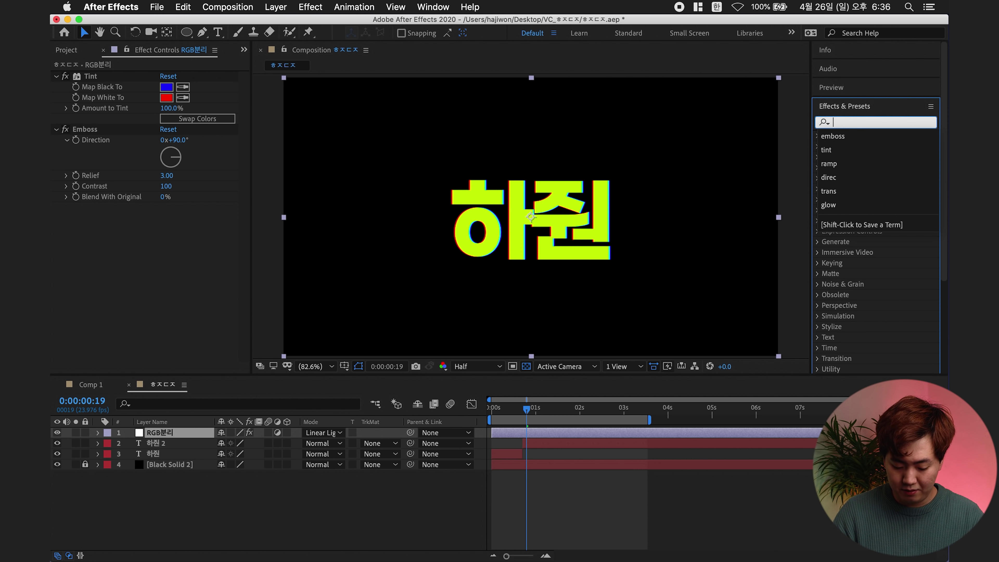
text(radial)
click(869, 224)
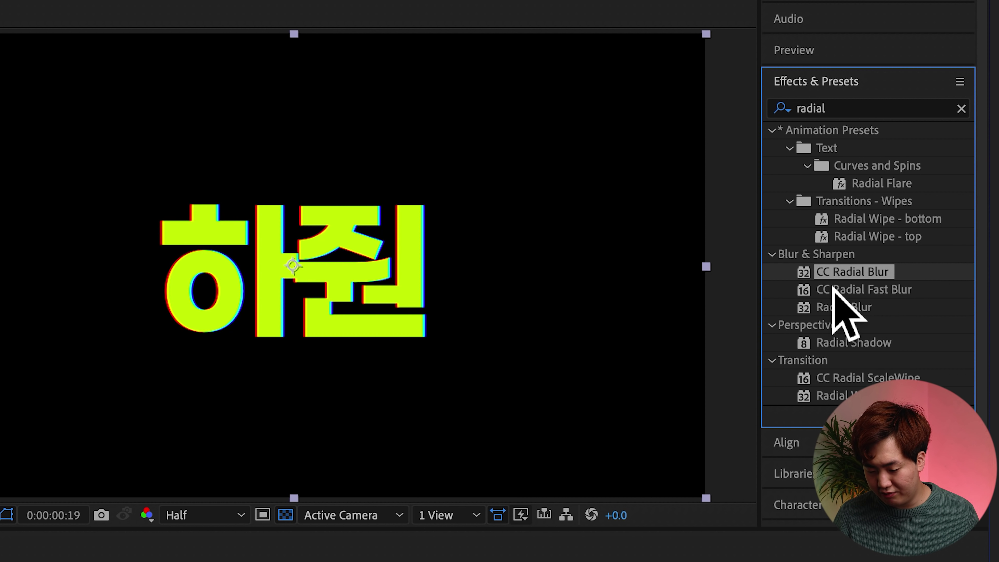
drag(901, 280, 290, 263)
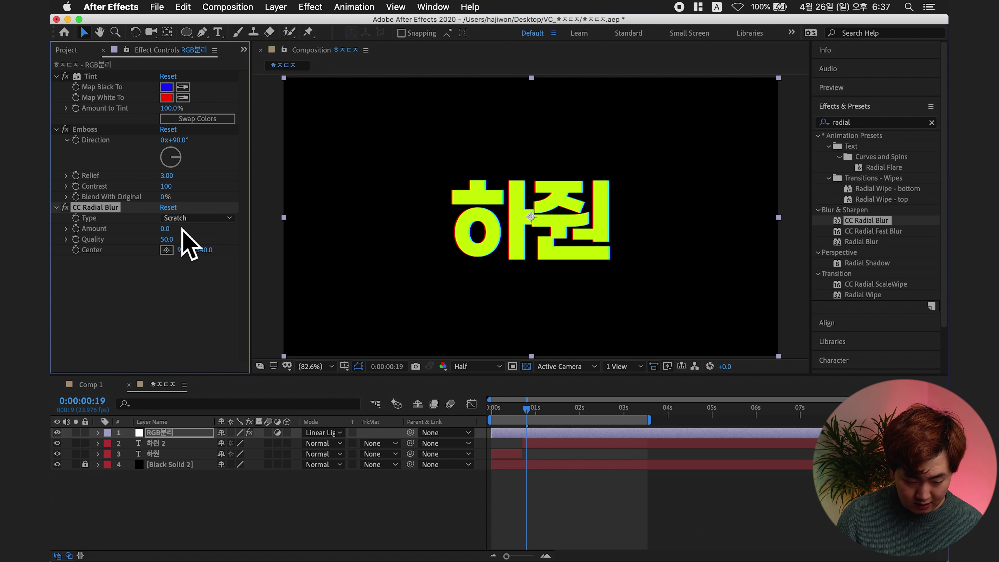
Try out the CC Radial Blur settings and settle on type Fading Zoom with amount 7.0
drag(168, 229, 203, 232)
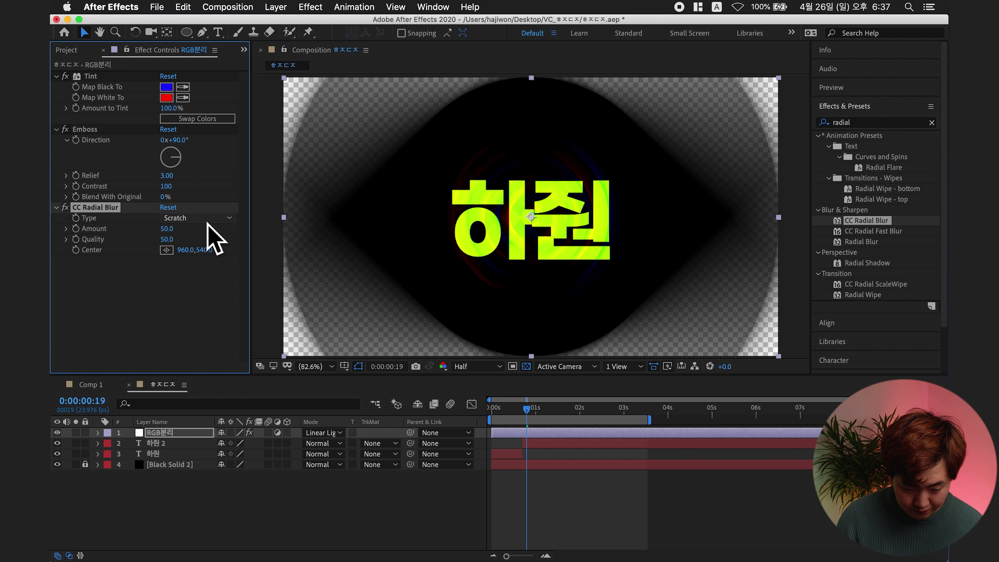
click(175, 217)
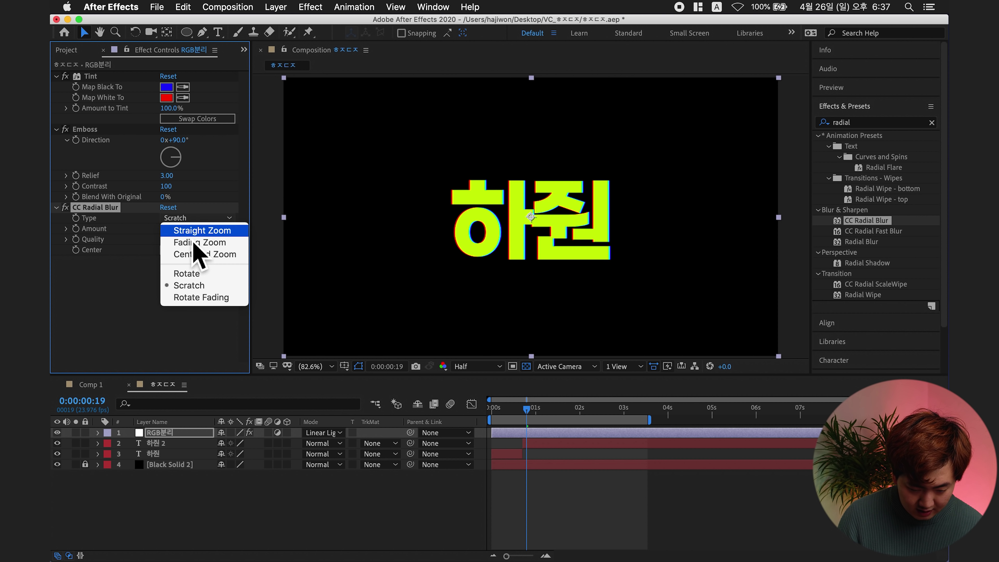
click(202, 232)
click(196, 218)
click(189, 242)
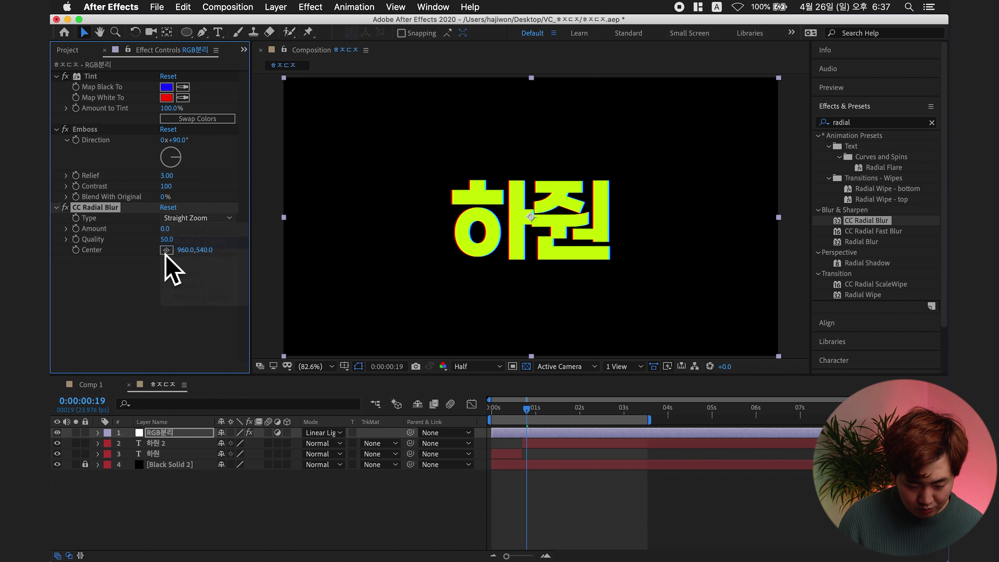
click(189, 218)
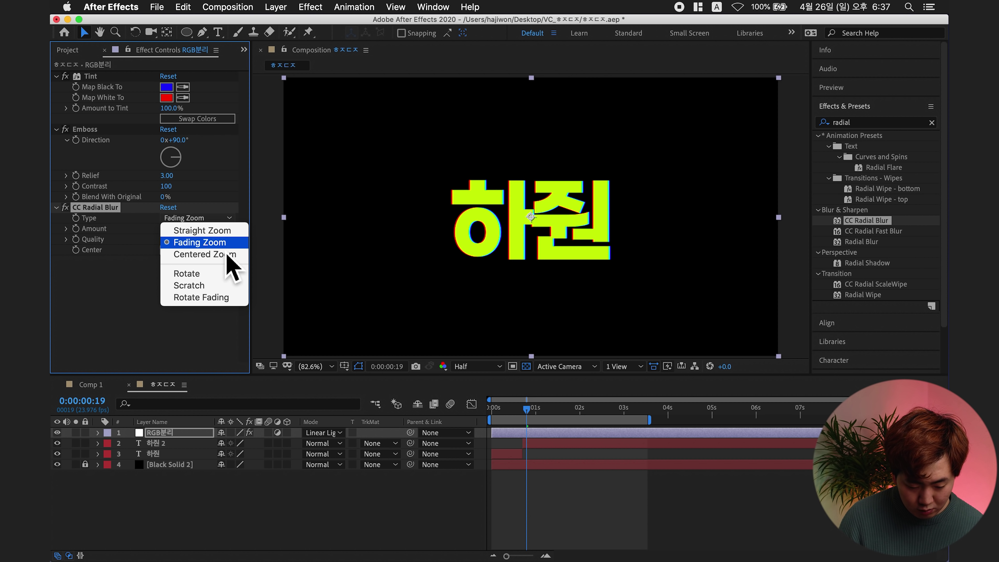
click(194, 245)
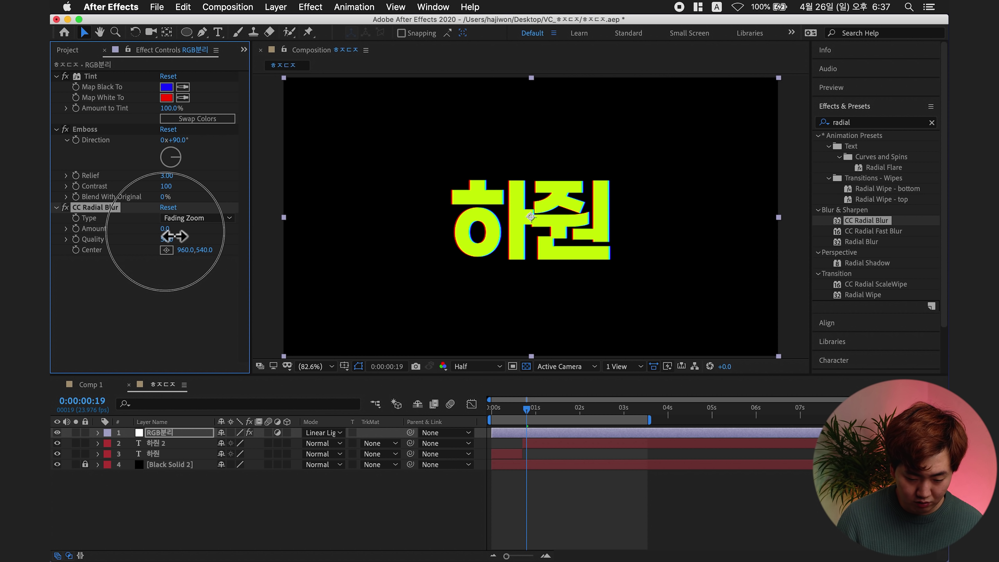
drag(192, 235, 191, 235)
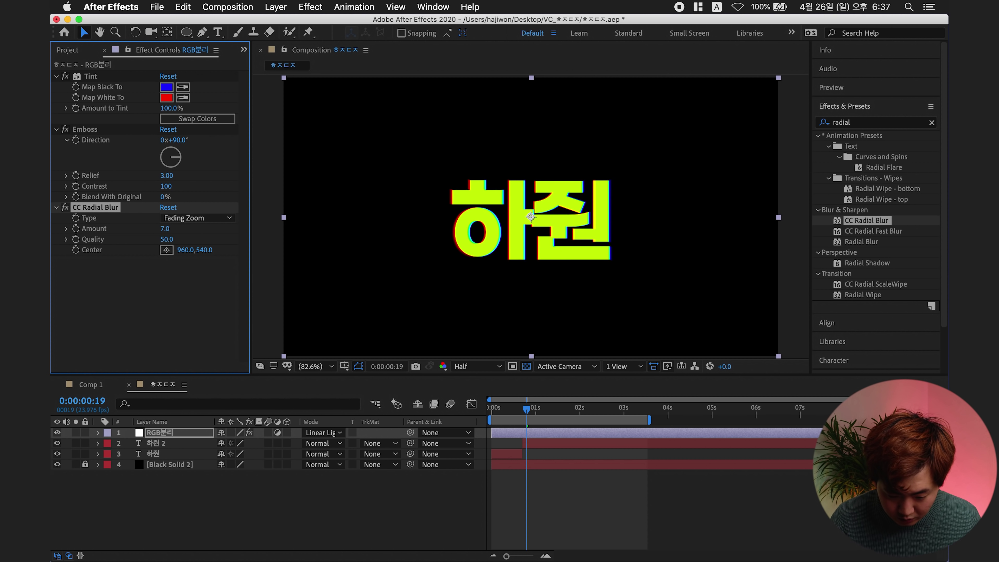
Select the RGB분리 adjustment layer in the timeline
click(196, 432)
click(168, 441)
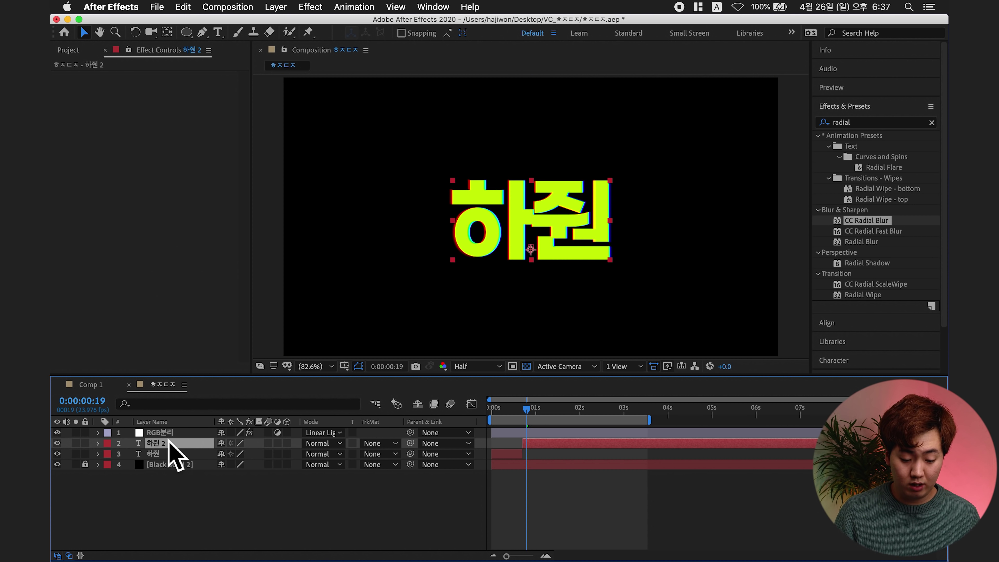
click(166, 436)
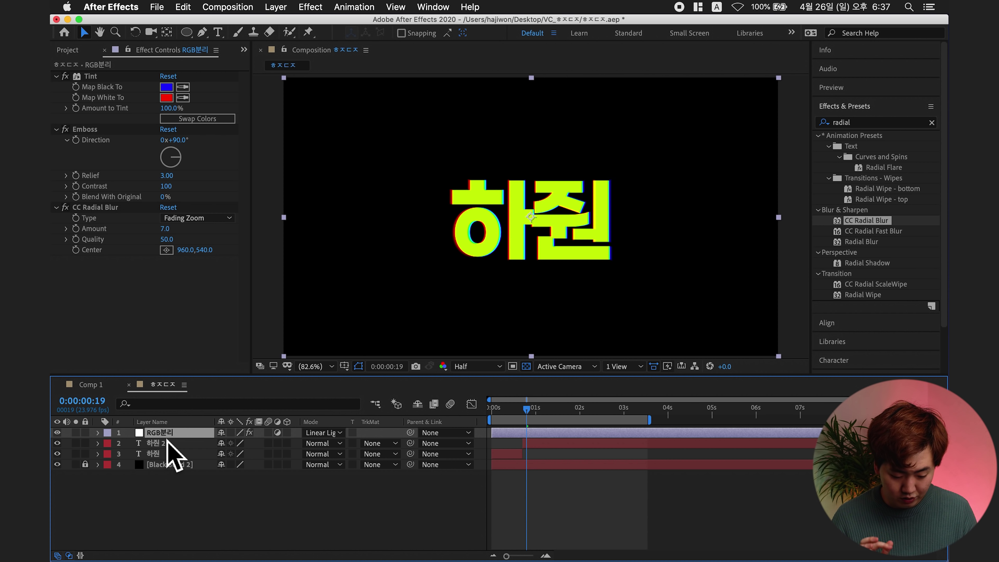
Duplicate the RGB분리 adjustment layer once and adjust the copy's CC Radial Blur amount
key(ctrl+d)
key(ctrl+d)
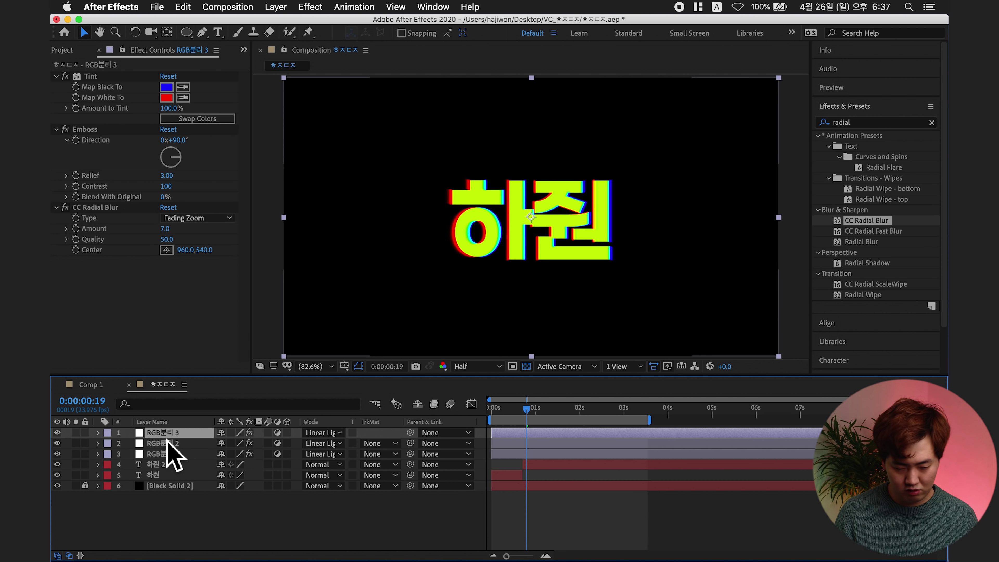
key(ctrl+z)
key(ctrl+z)
key(cmd+d)
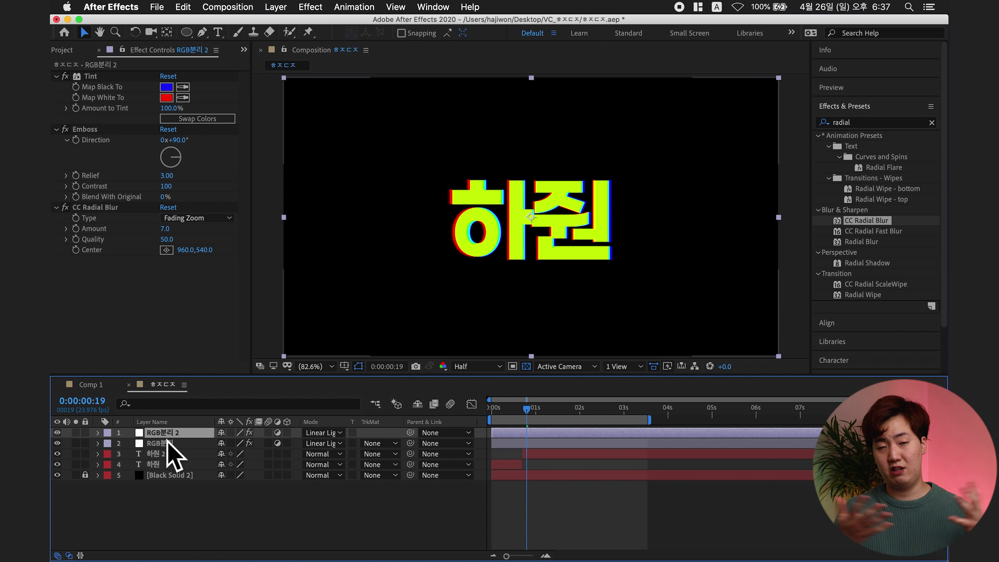
drag(164, 229, 197, 248)
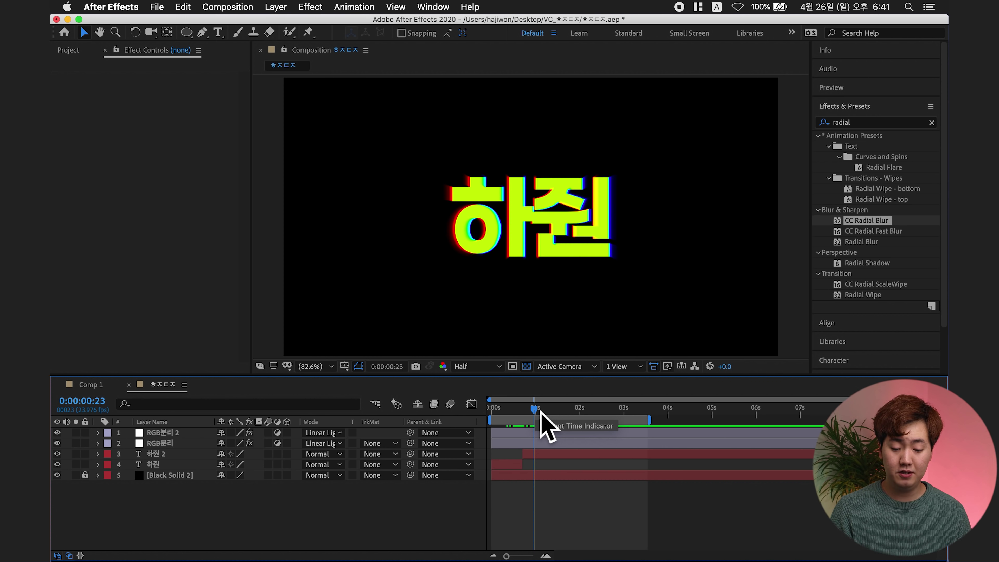
Add a new adjustment layer above the RGB분리 layers and name it 블러
key(super+alt+y)
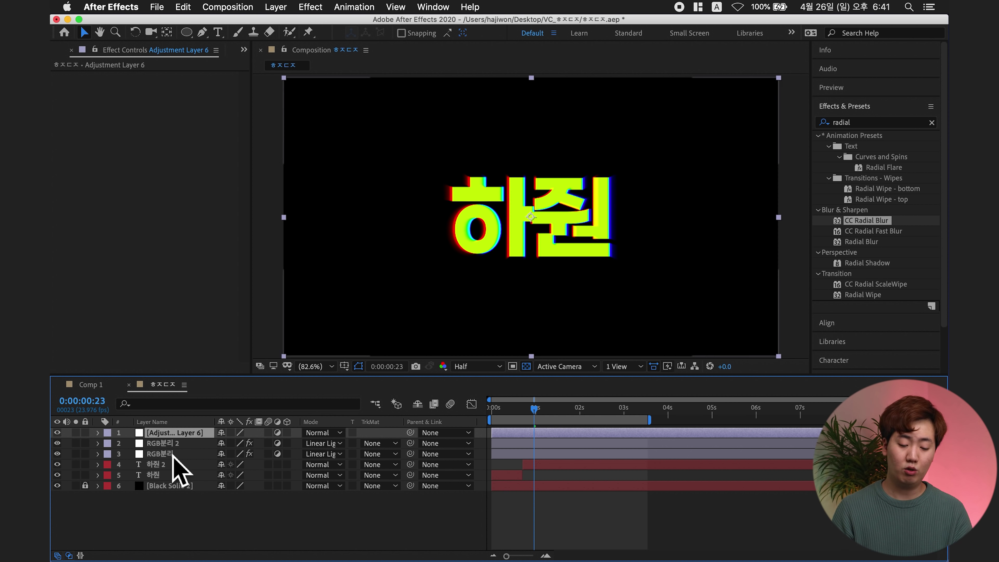
key(Return)
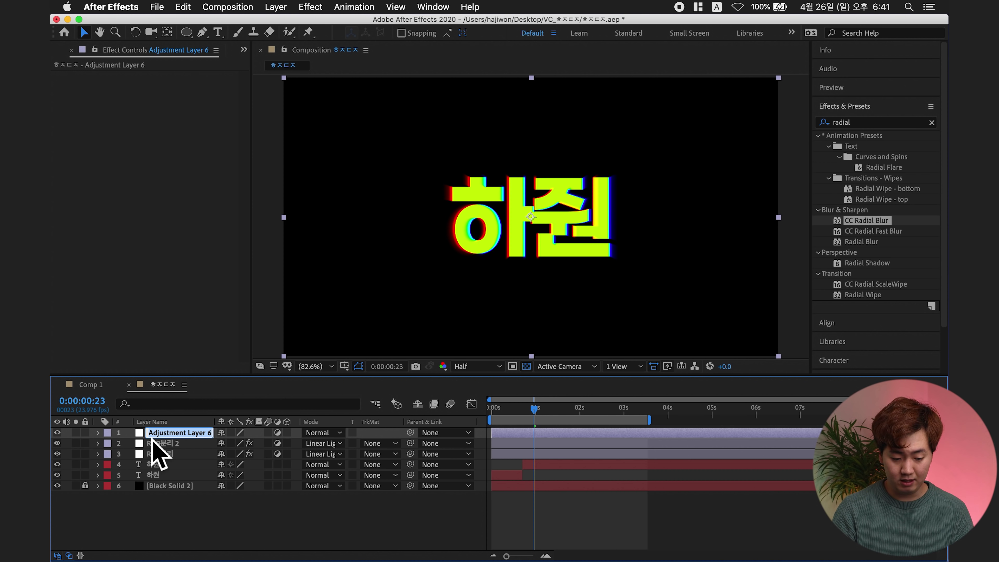
key(BackSpace)
key(Return)
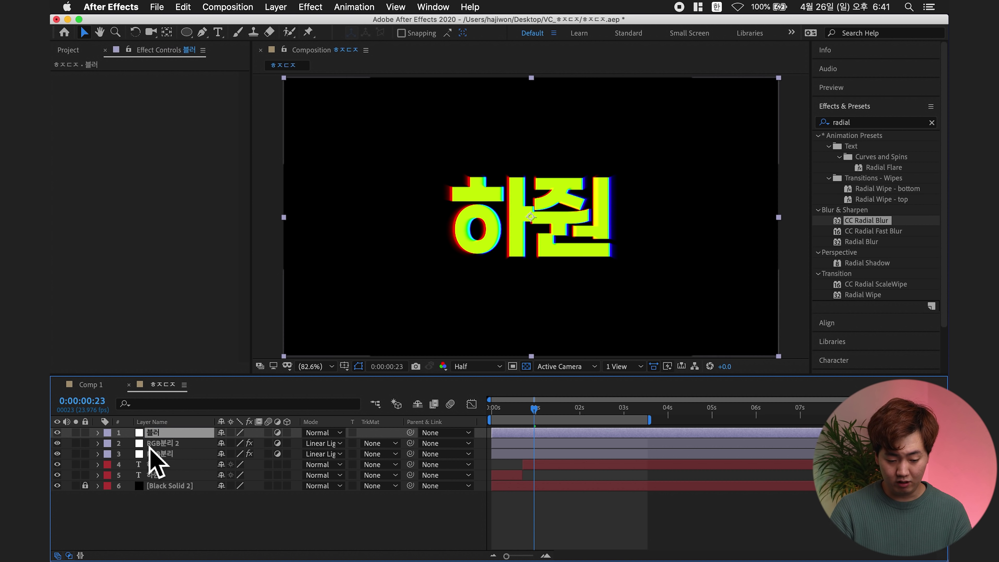
Add a full-frame ellipse mask to the 블러 layer and set the mask to Inverted
click(192, 33)
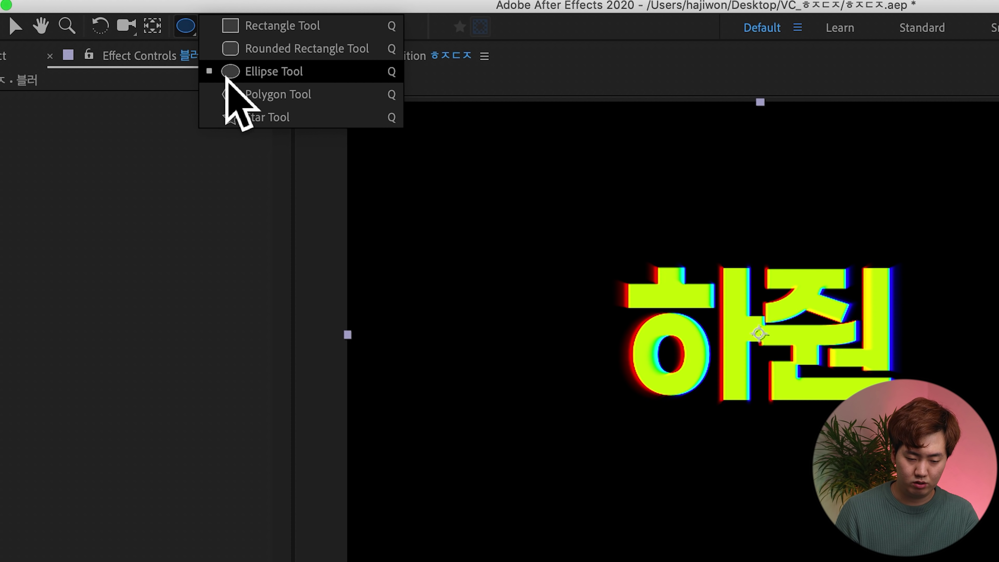
click(318, 75)
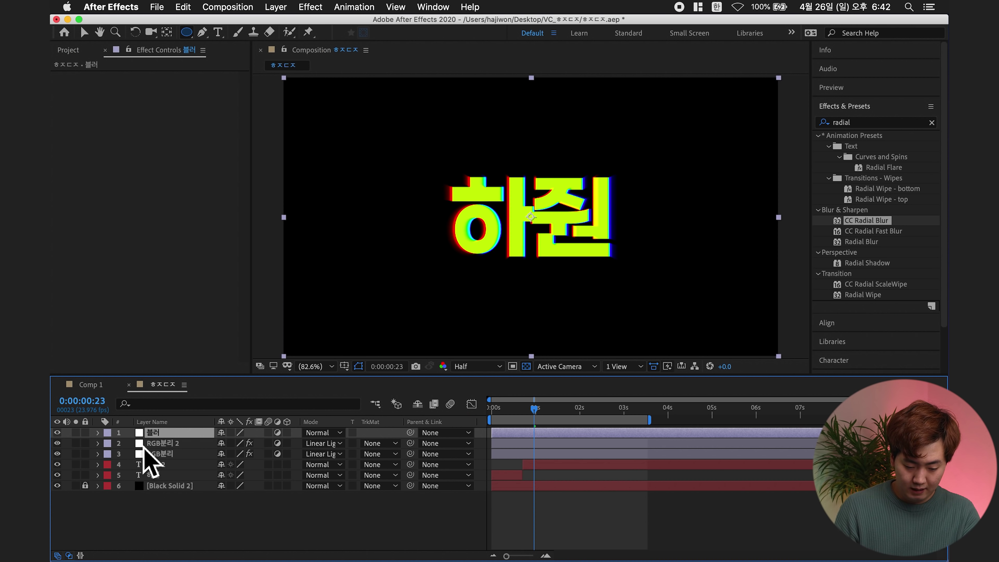
double_click(190, 35)
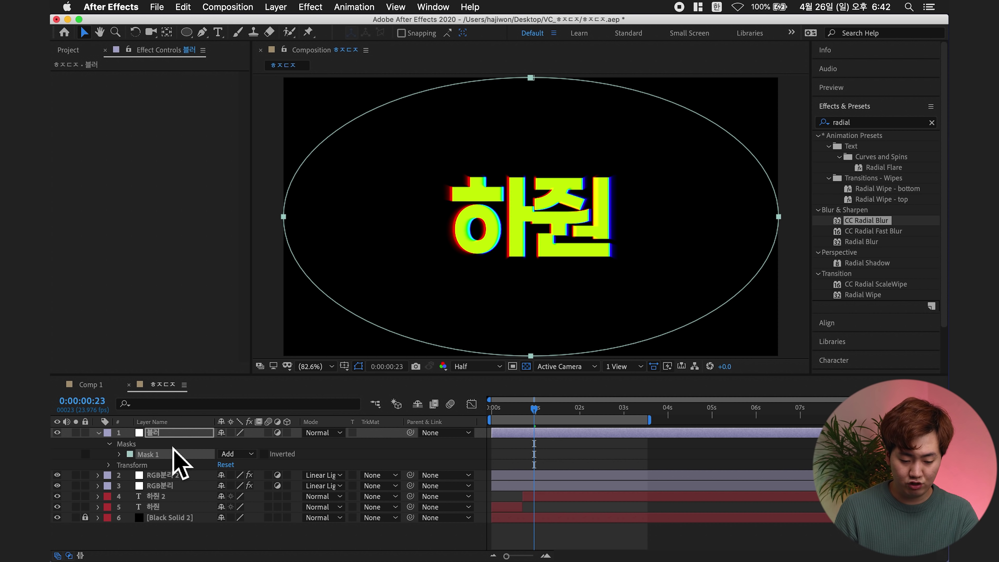
click(149, 455)
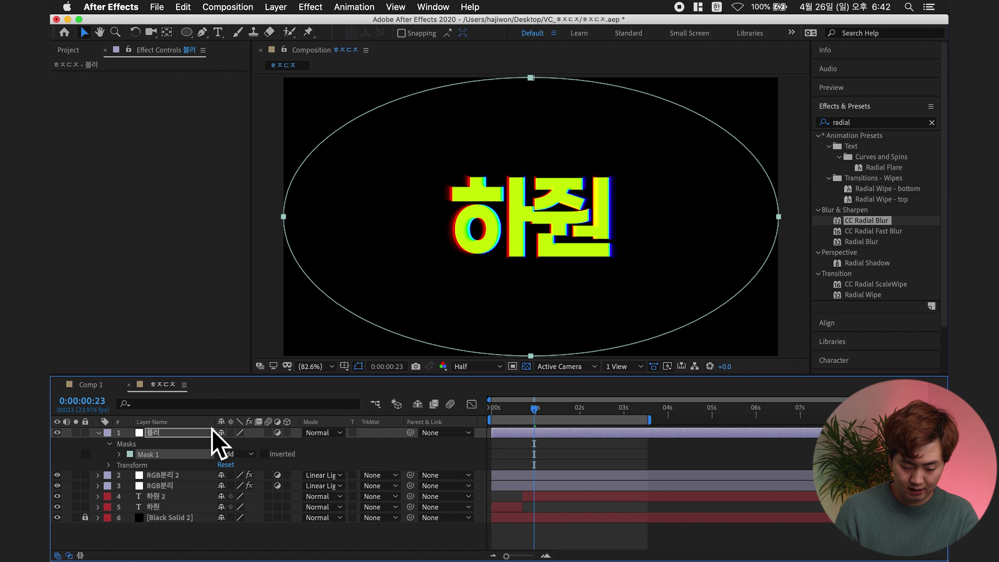
click(264, 454)
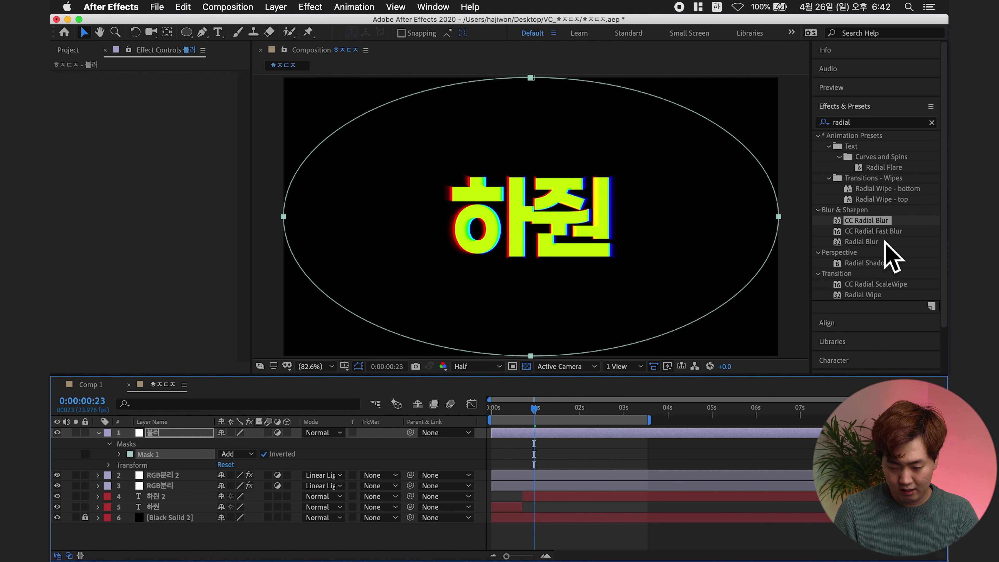
Apply CC Radial Fast Blur to the 블러 layer with amount 28.0 and check it on an earlier frame
drag(887, 232, 564, 438)
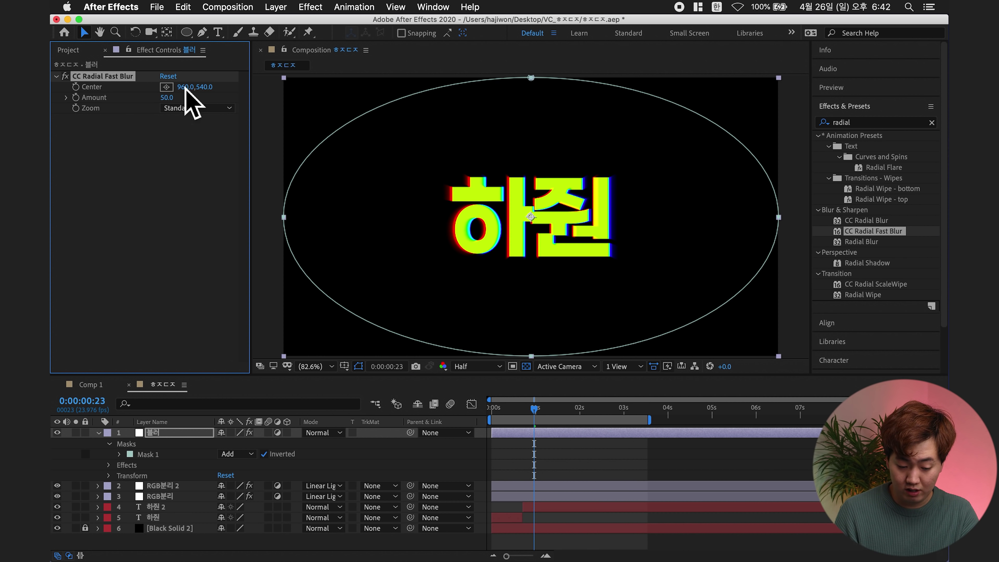
drag(169, 98, 178, 120)
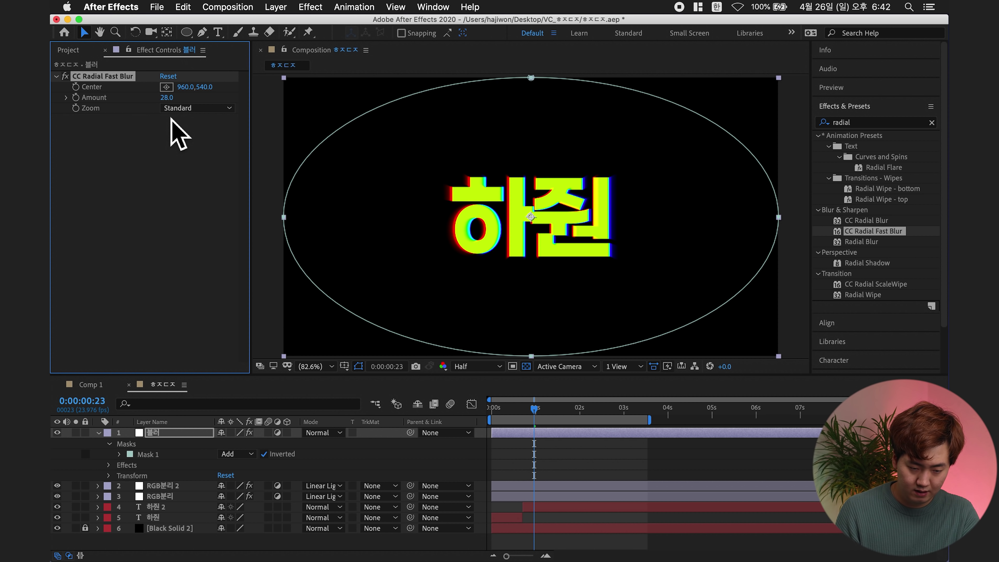
click(126, 465)
drag(539, 421, 510, 424)
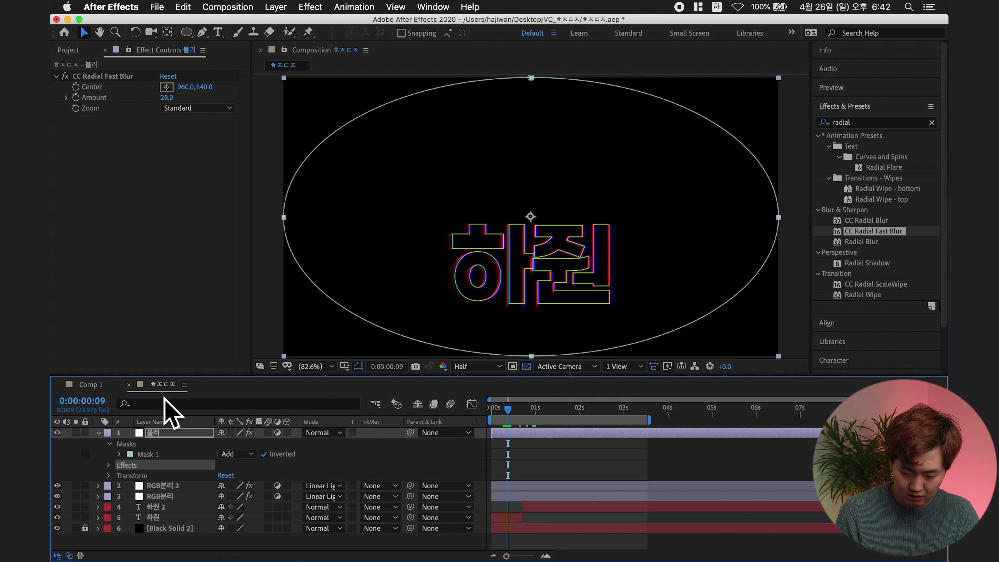
click(162, 433)
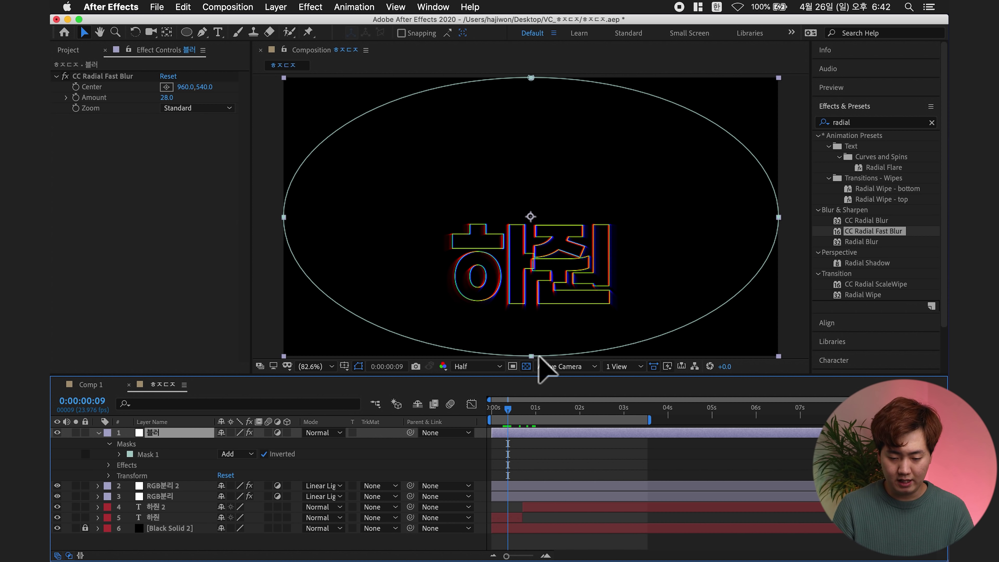
Show Mask 1's properties on the 블러 layer and set its Mask Expansion to -272 pixels
mouse_move(521, 422)
mouse_down()
mouse_move(500, 421)
mouse_move(511, 421)
mouse_up()
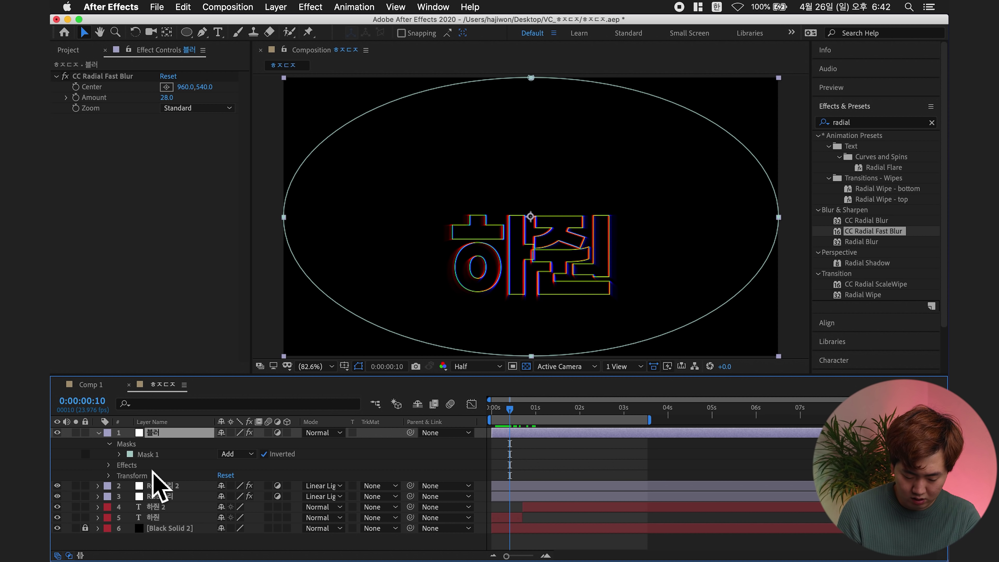
click(120, 454)
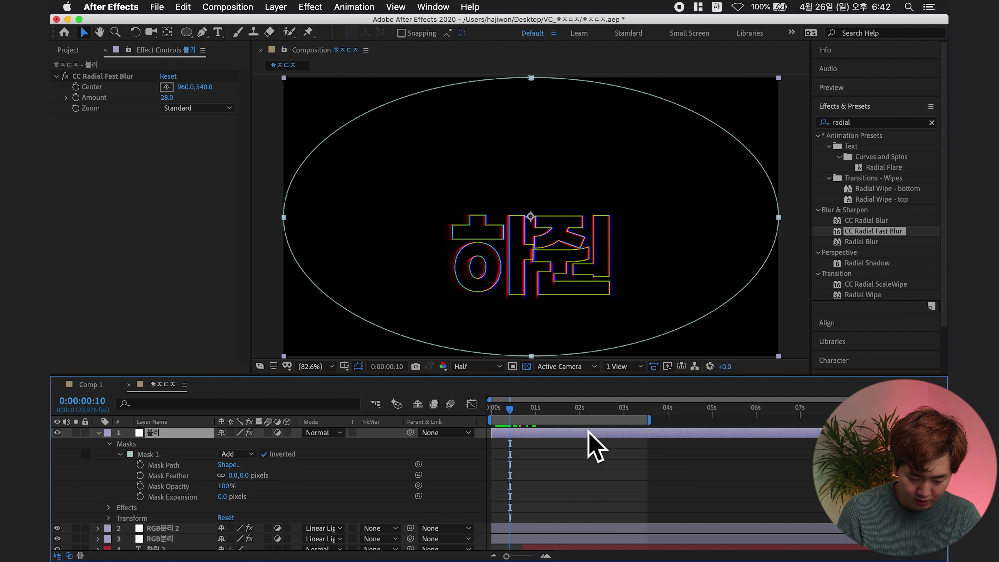
drag(519, 421, 508, 421)
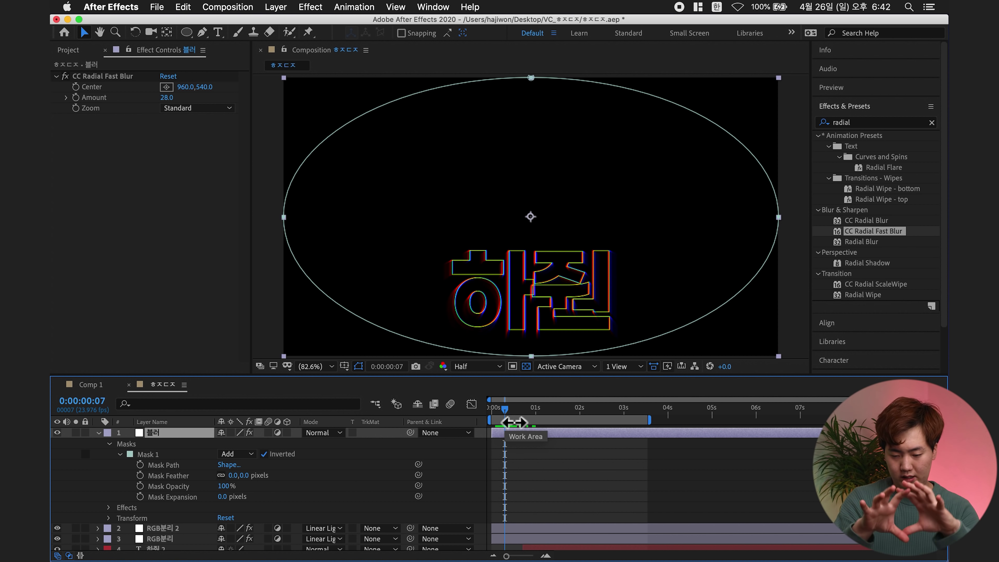
mouse_move(523, 419)
mouse_down()
mouse_move(502, 430)
mouse_move(516, 428)
mouse_up()
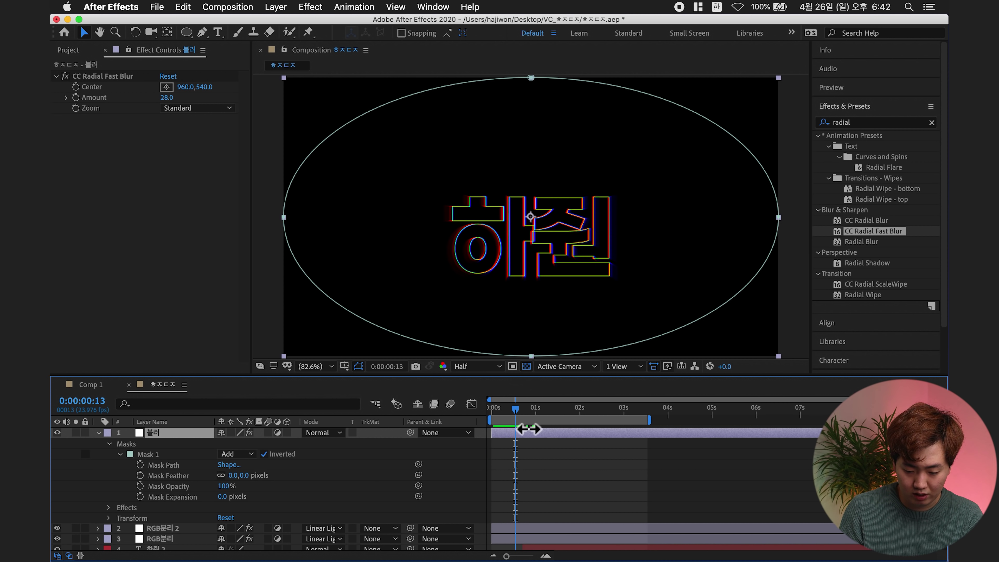
click(183, 498)
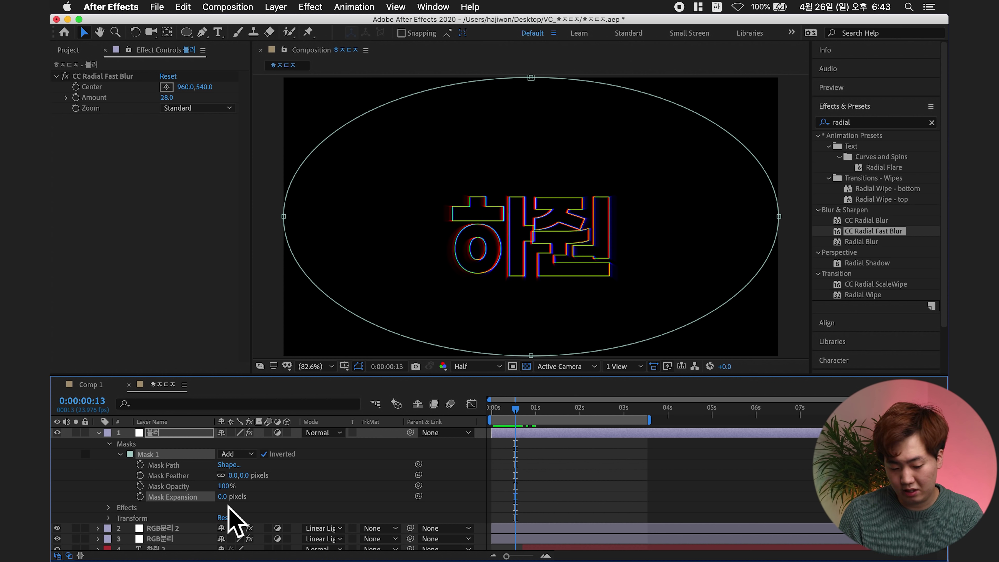
drag(235, 508, 112, 544)
mouse_move(513, 415)
mouse_down()
mouse_move(518, 424)
mouse_move(512, 414)
mouse_up()
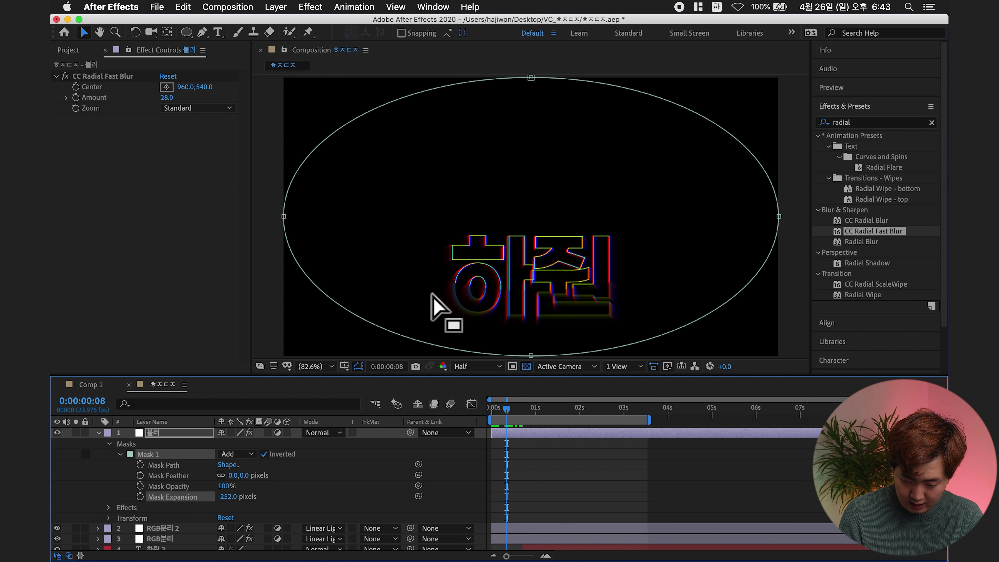
mouse_move(233, 497)
mouse_down()
mouse_move(257, 503)
mouse_move(225, 505)
mouse_up()
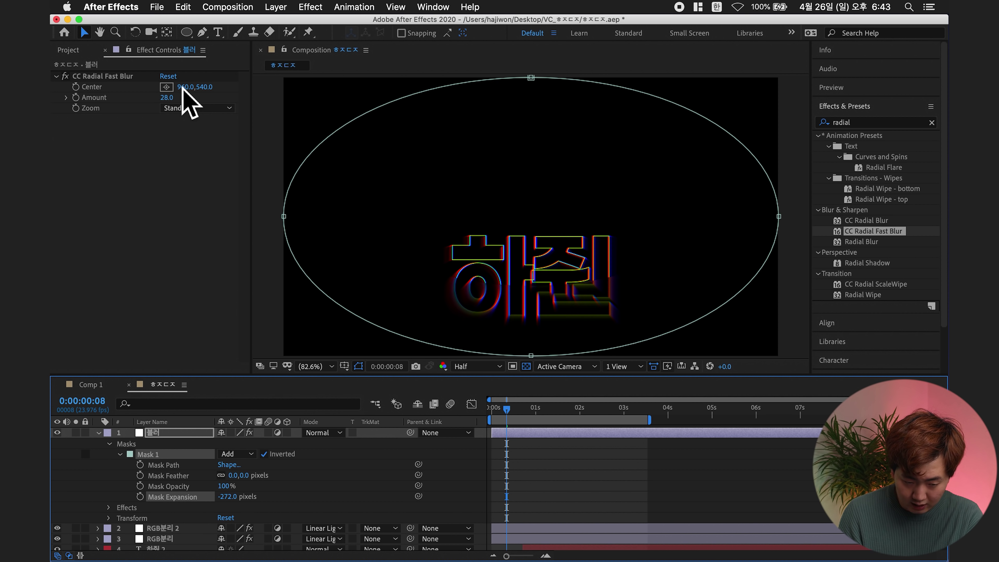
Set the CC Radial Fast Blur amount to 46.0 and Mask 1's feather to 276 pixels
drag(182, 98, 185, 98)
drag(187, 99, 181, 98)
click(175, 477)
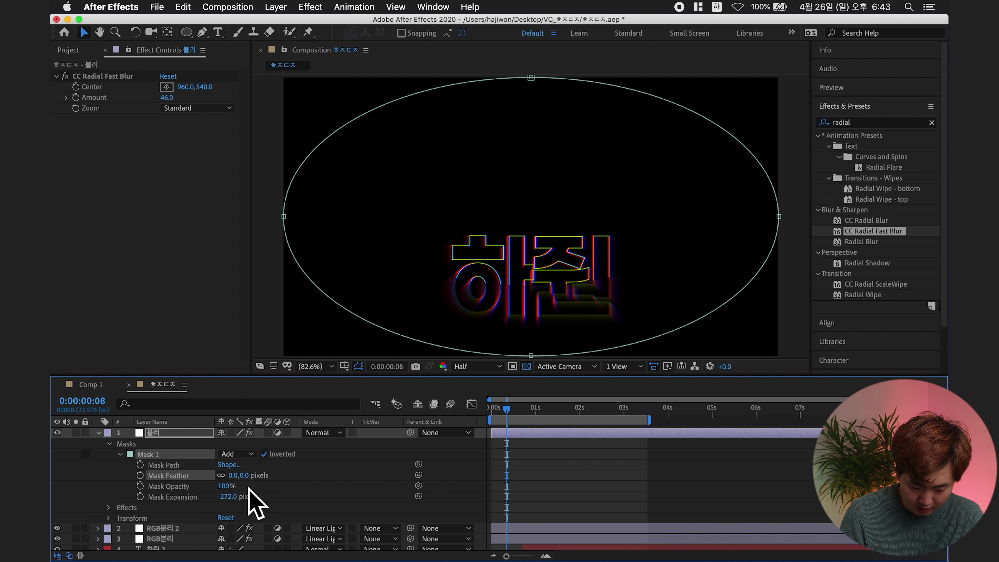
drag(241, 477, 410, 478)
mouse_move(522, 413)
mouse_down()
mouse_move(504, 414)
mouse_move(509, 424)
mouse_up()
click(528, 450)
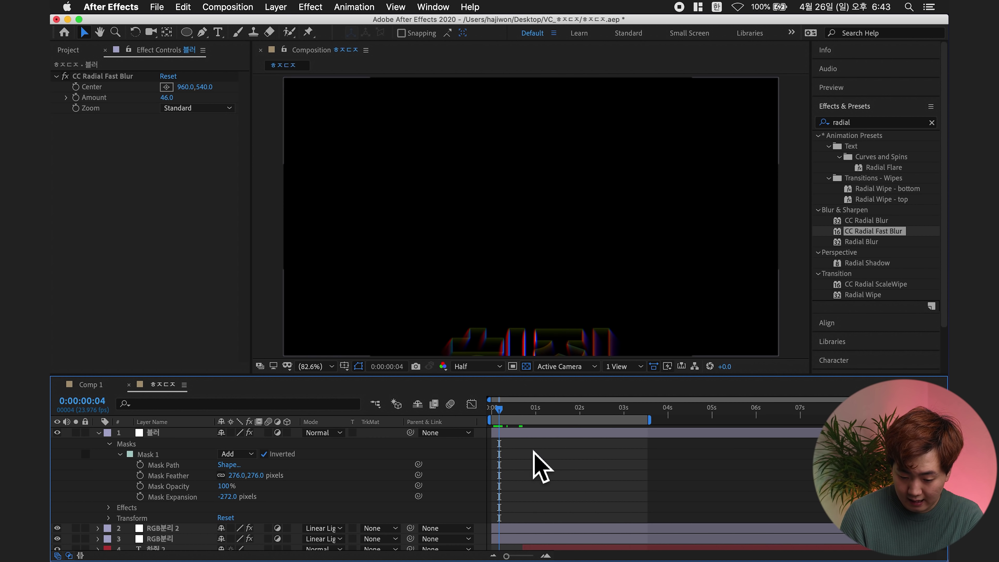
Add Fast Box Blur to the 블러 layer with blur radius 4.0 and Repeat Edge Pixels enabled
click(106, 78)
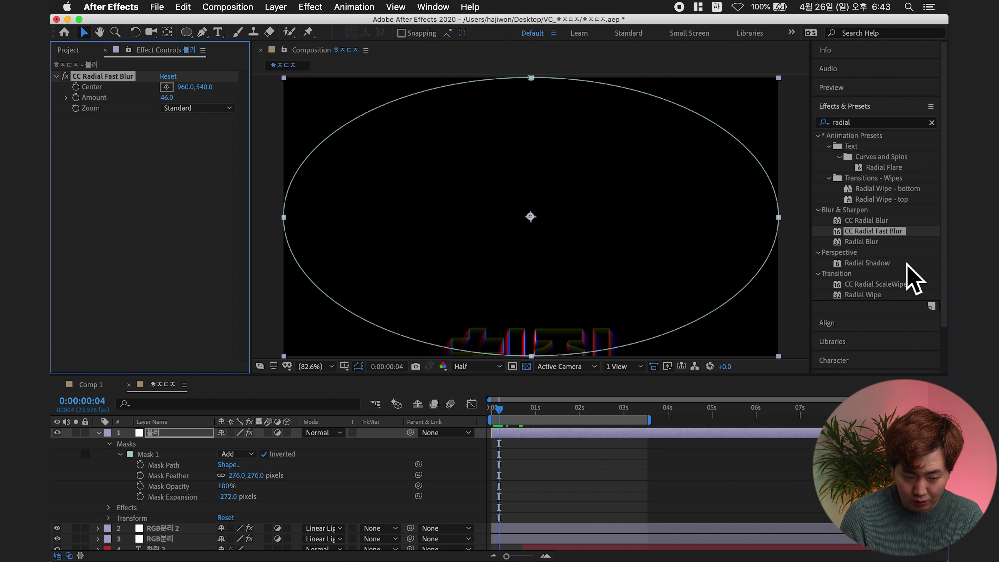
click(872, 127)
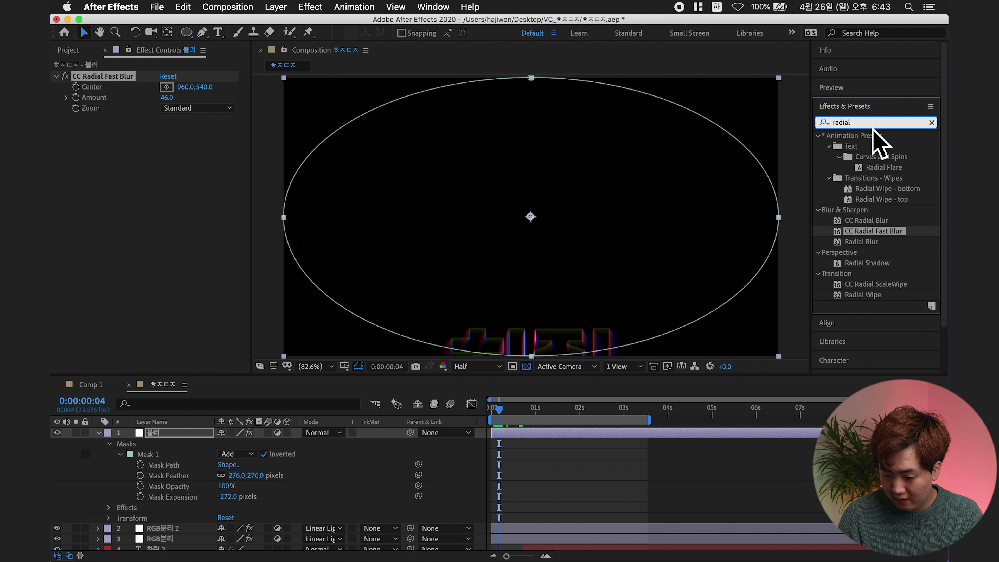
text(ㅠㅐㅌ)
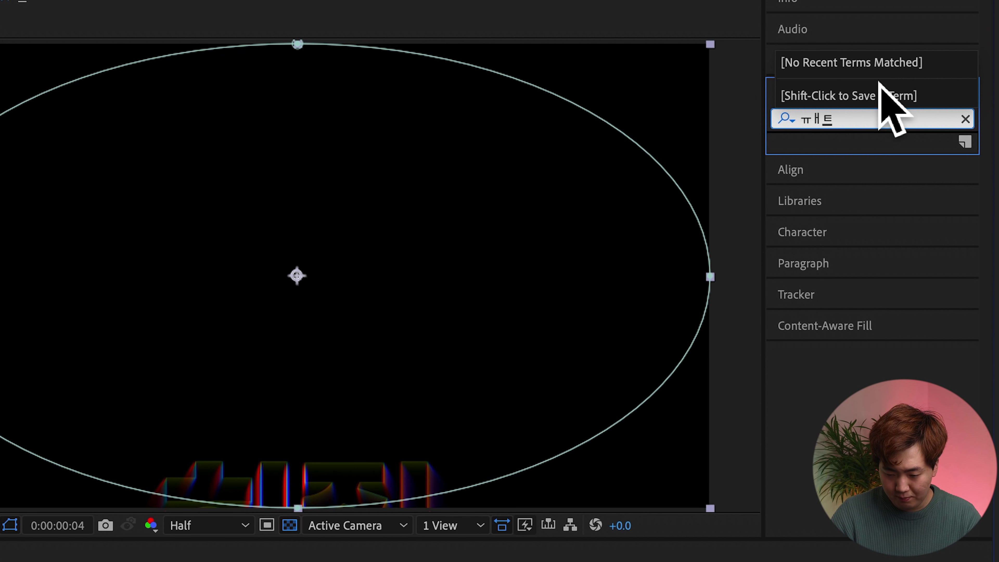
key(BackSpace)
key(BackSpace)
key(BackSpace)
text(box)
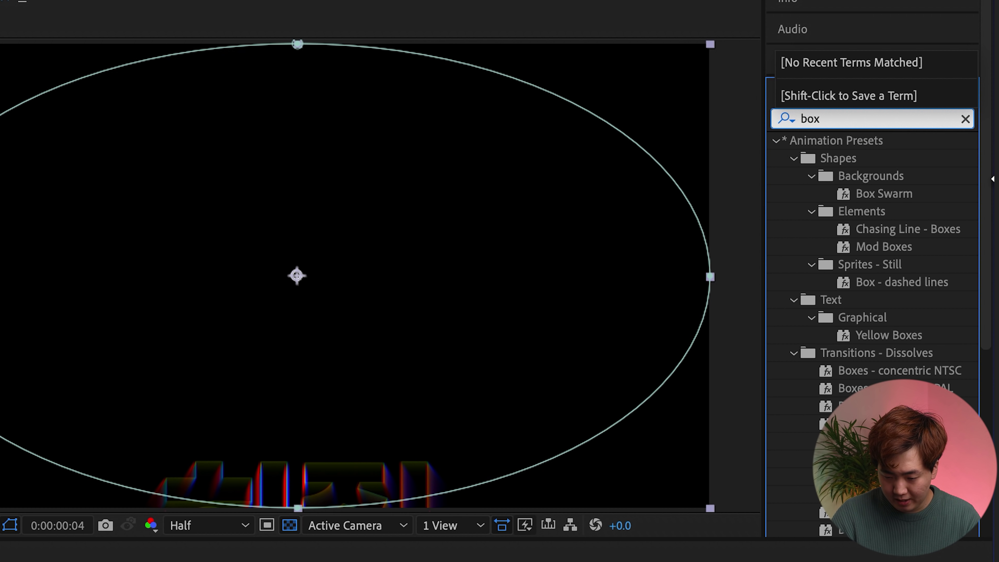
text( b)
drag(872, 158, 240, 134)
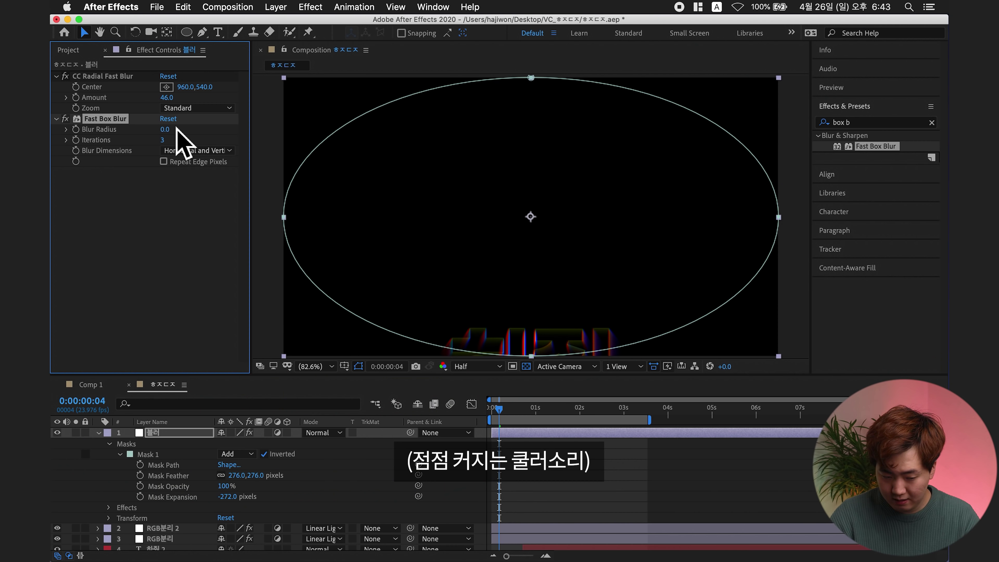
drag(164, 130, 179, 132)
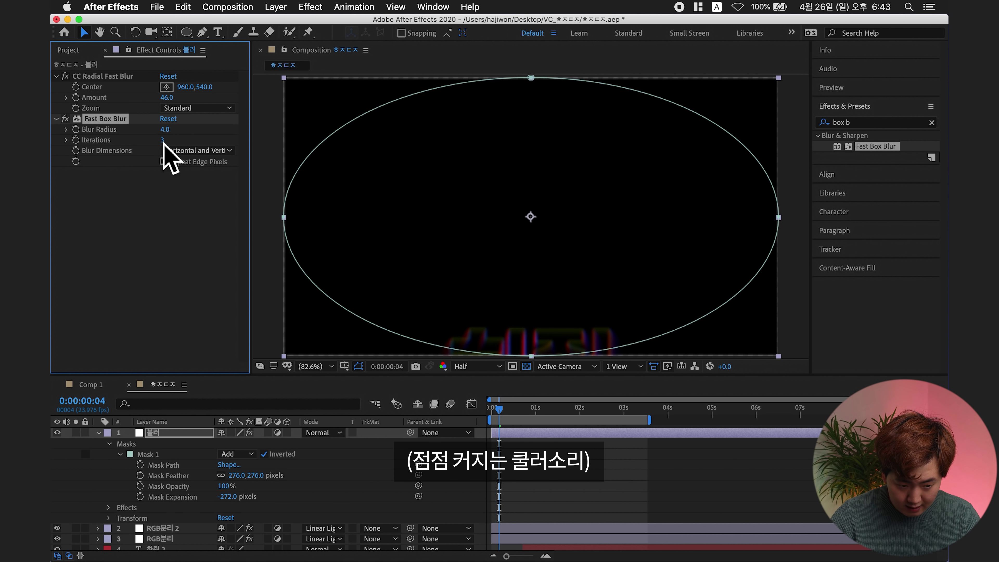
click(164, 161)
Play back the title animation from the start to examine the blur around the text
key(space)
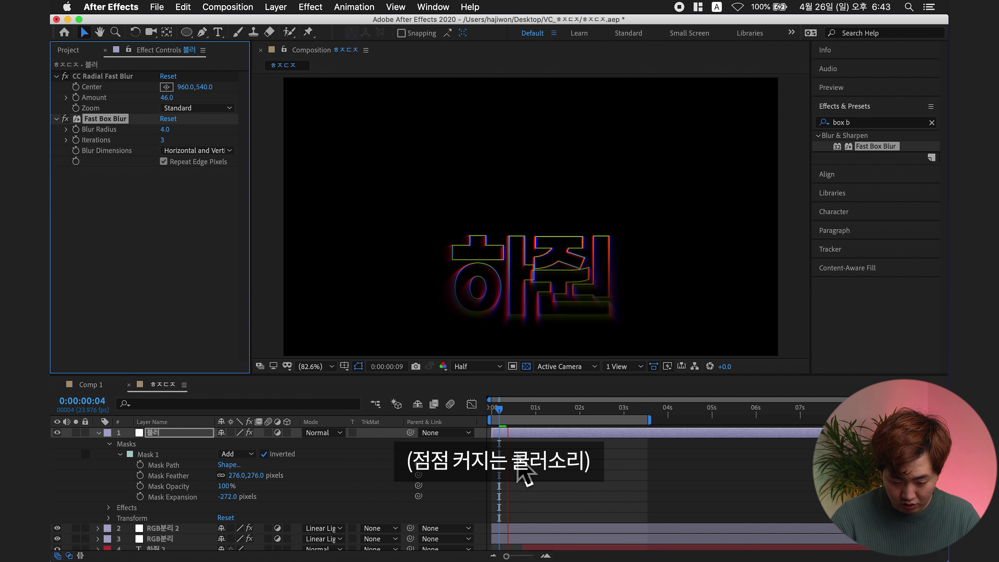
key(space)
click(496, 413)
key(space)
key(space)
drag(532, 406, 585, 429)
key(space)
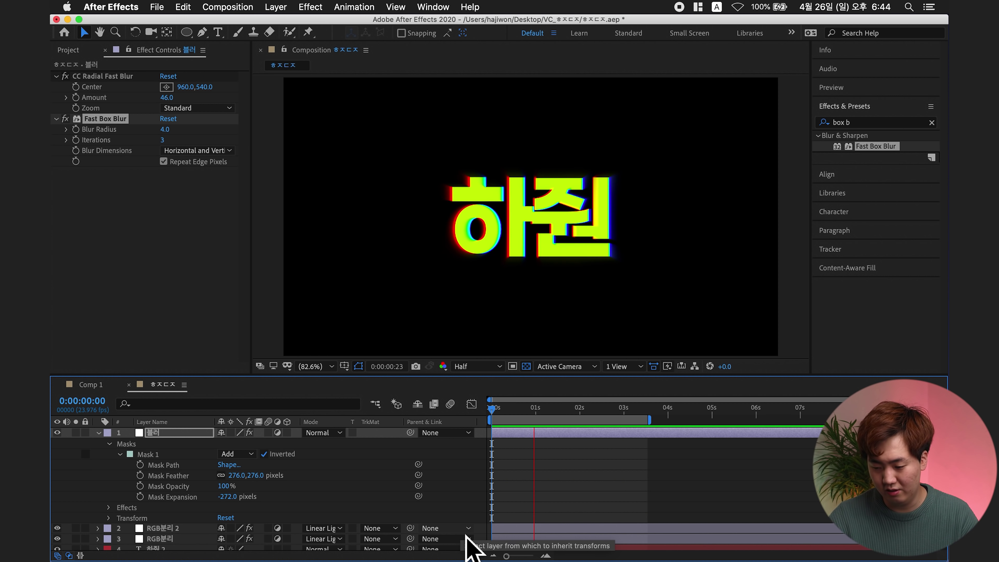
click(649, 508)
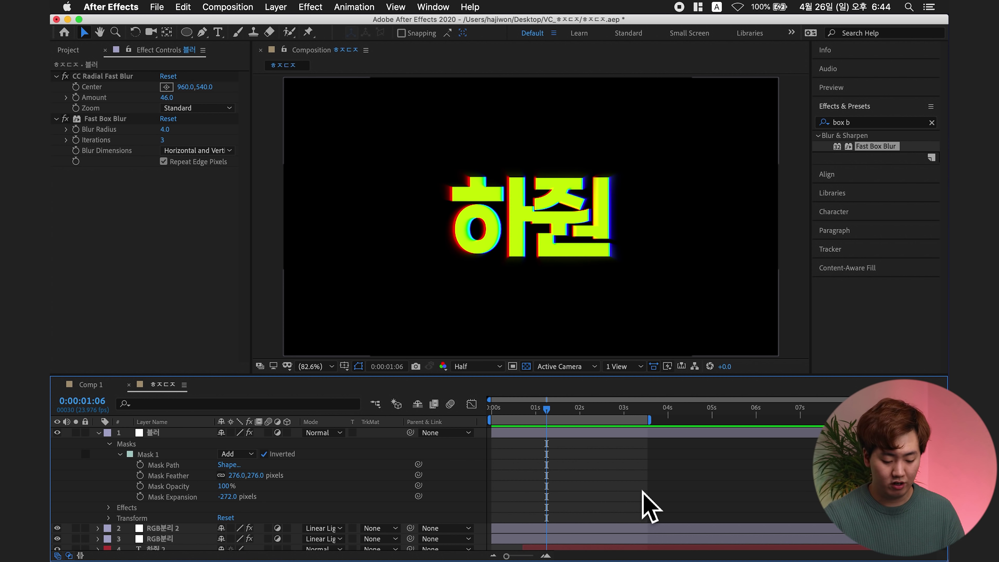
Add another adjustment layer above 블러 and apply the Stylize Glow effect to it
key(super+alt+y)
click(868, 127)
click(844, 125)
text(glow)
drag(864, 199, 173, 433)
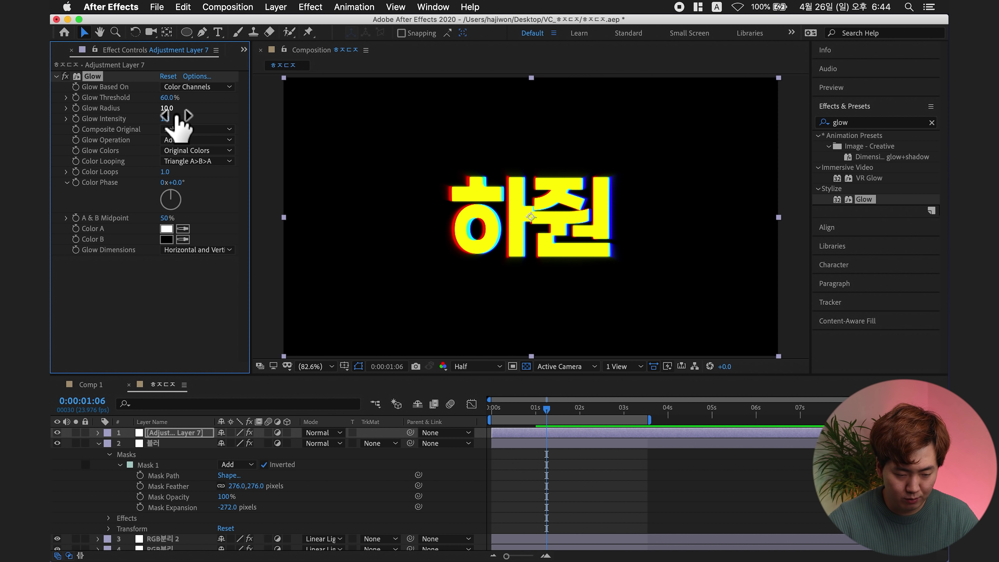
Set the Glow threshold to 89% and radius to 225, and preview the animation
drag(176, 115, 244, 116)
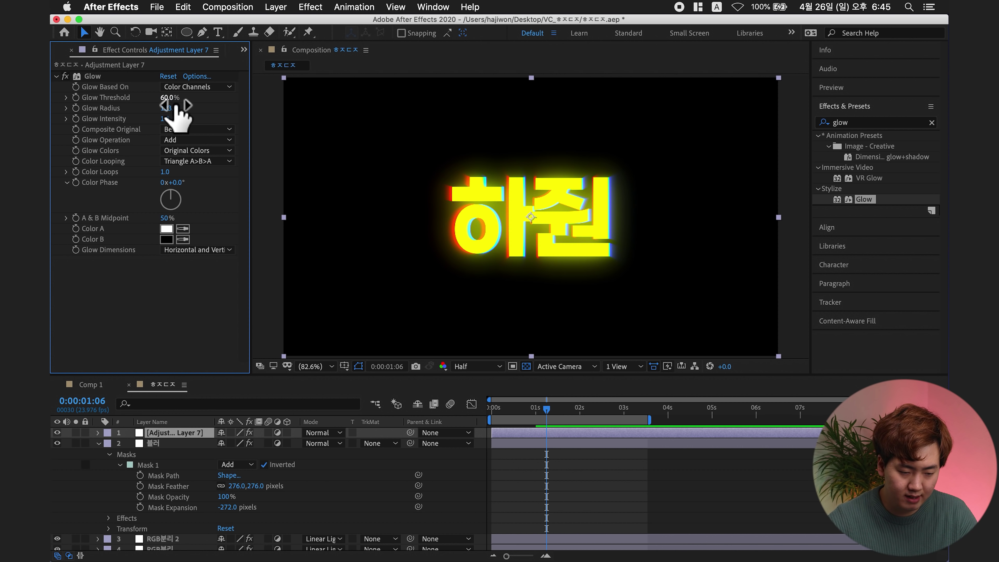
drag(177, 104, 220, 106)
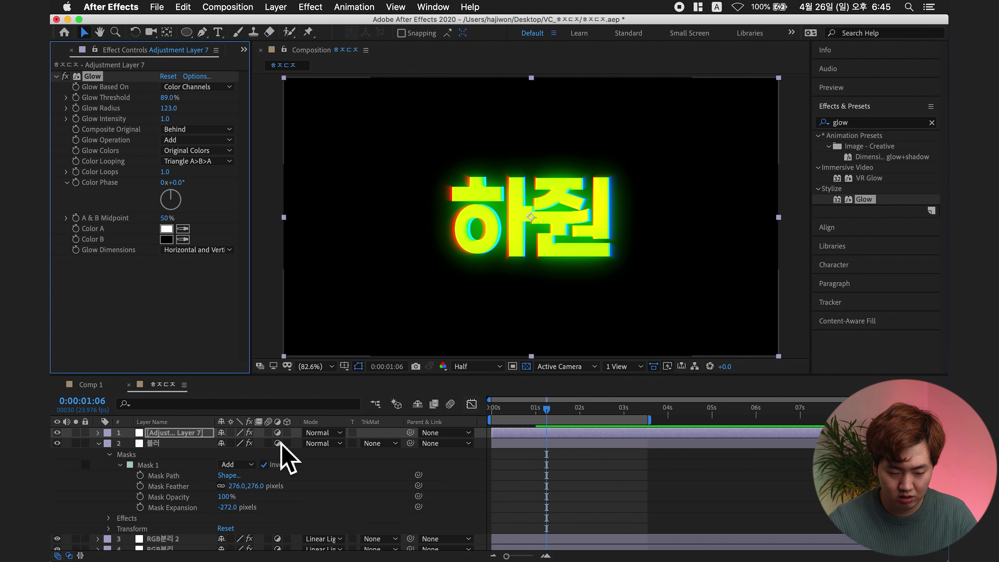
drag(241, 115, 242, 118)
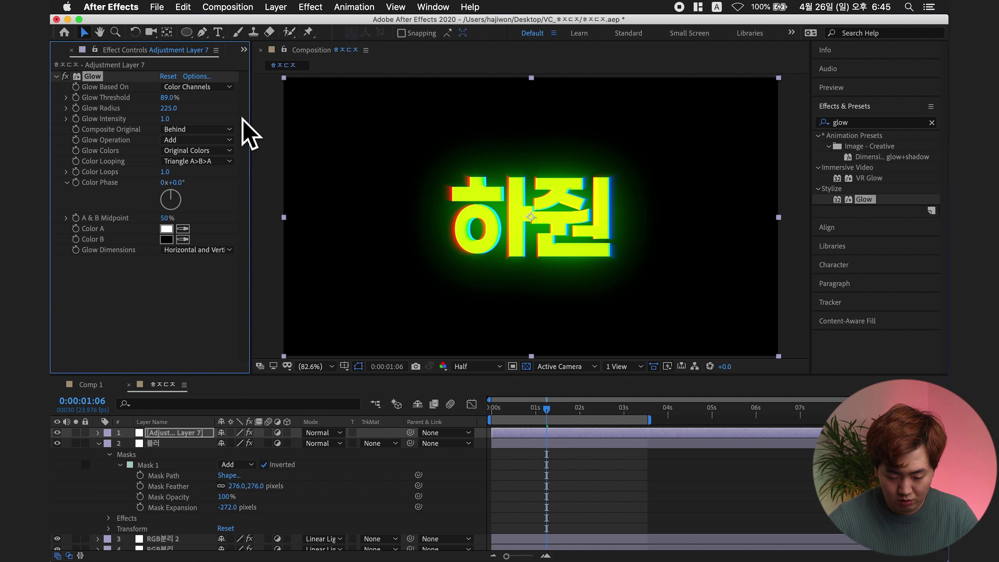
click(537, 412)
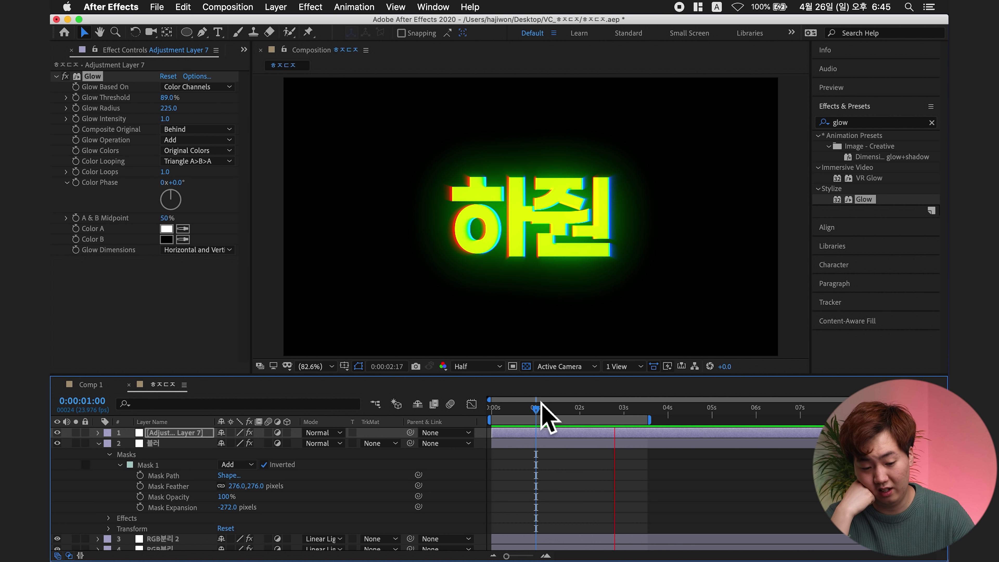
key(space)
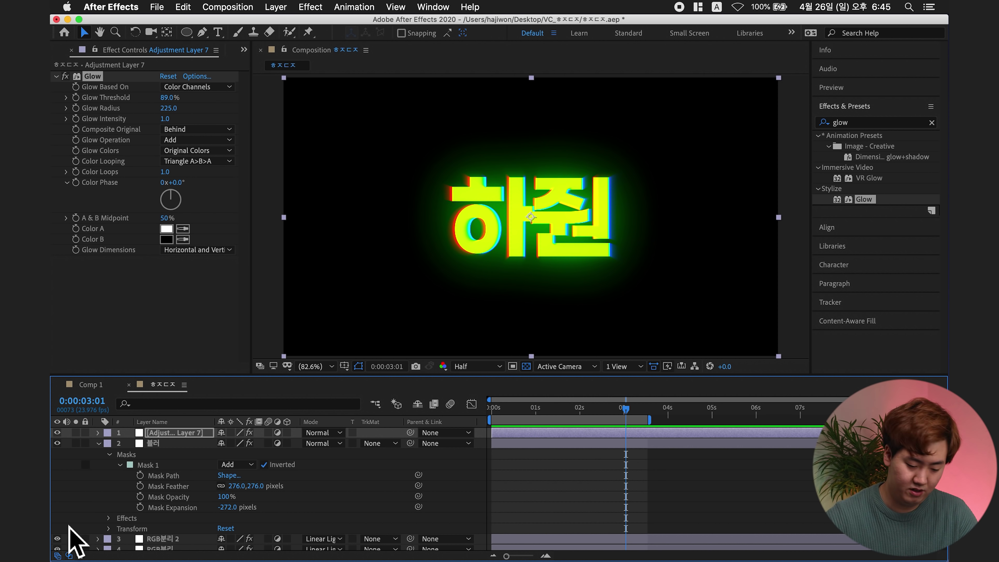
Rename the glow adjustment layer as GLOW
click(176, 456)
click(174, 437)
key(Return)
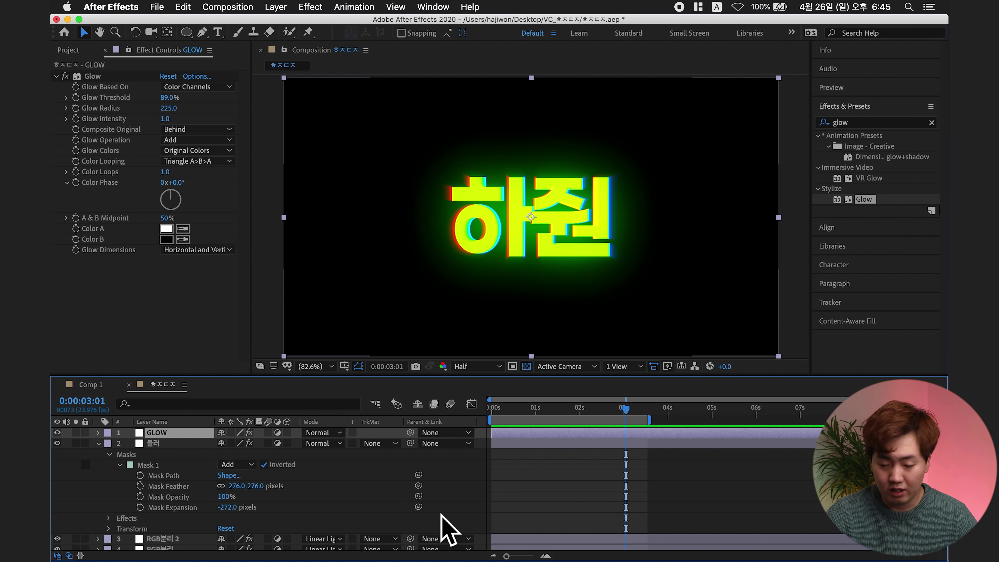